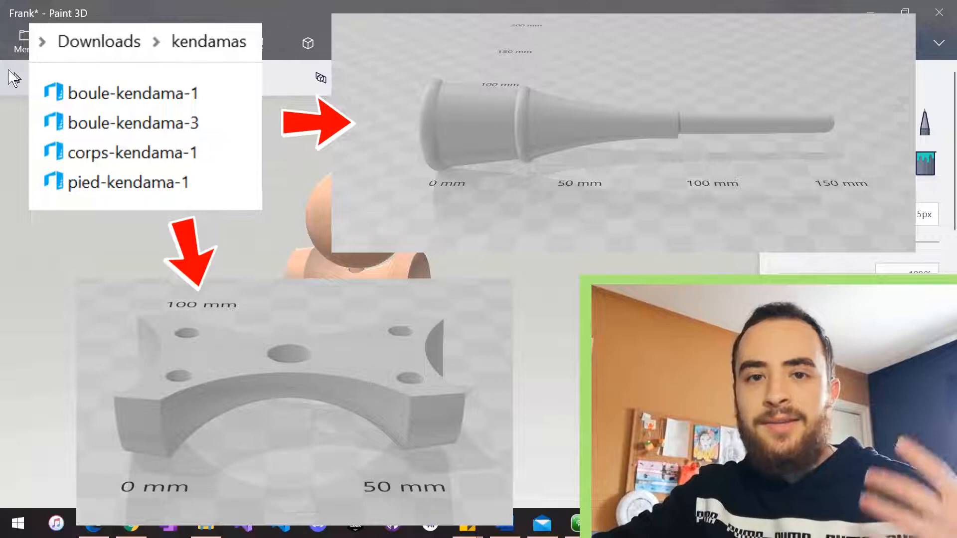
Move the ball off the kendama's spike to an empty spot beside the body and deselect it.
click(369, 268)
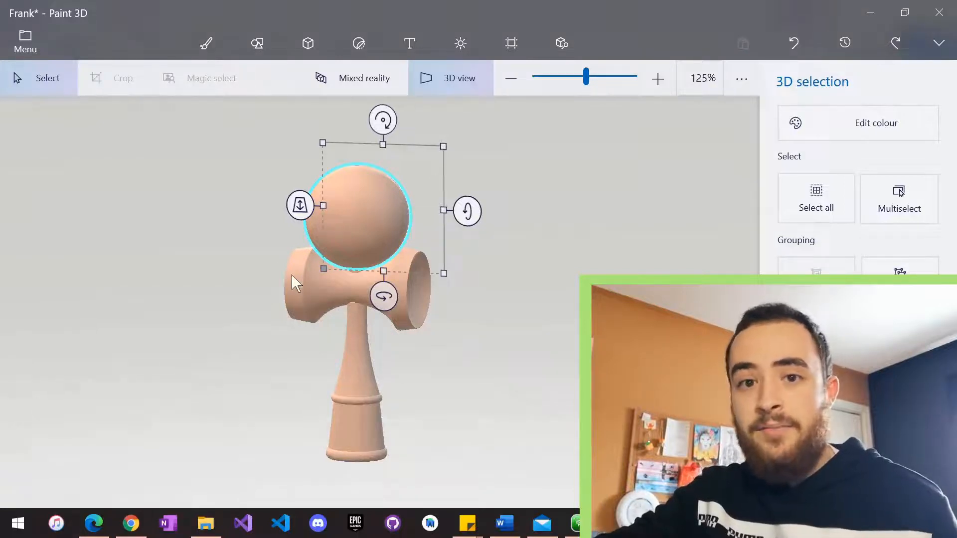
click(463, 368)
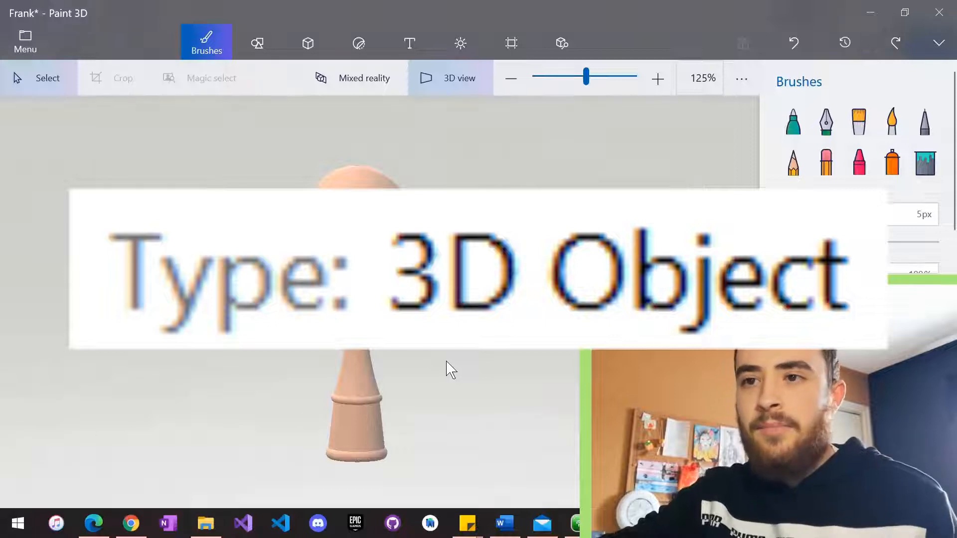
click(382, 201)
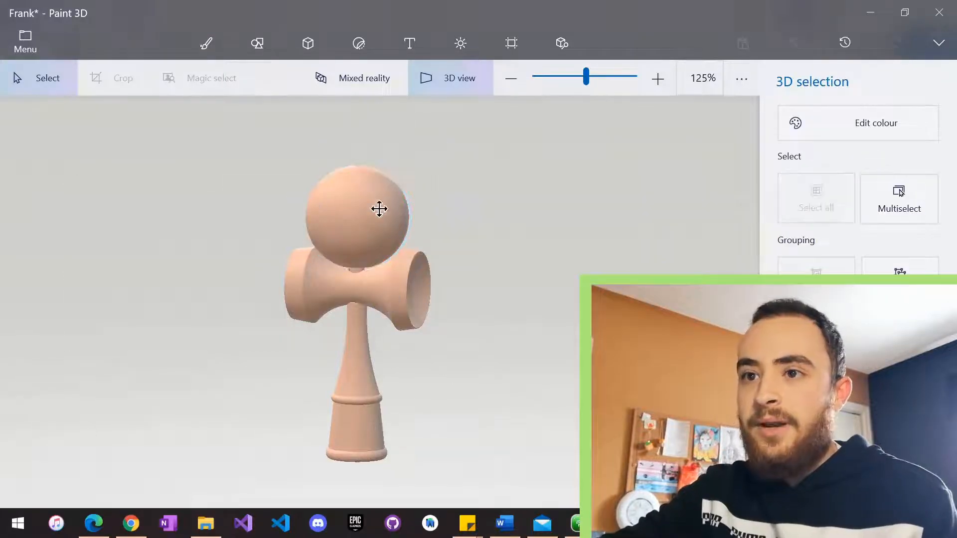
drag(379, 208, 521, 218)
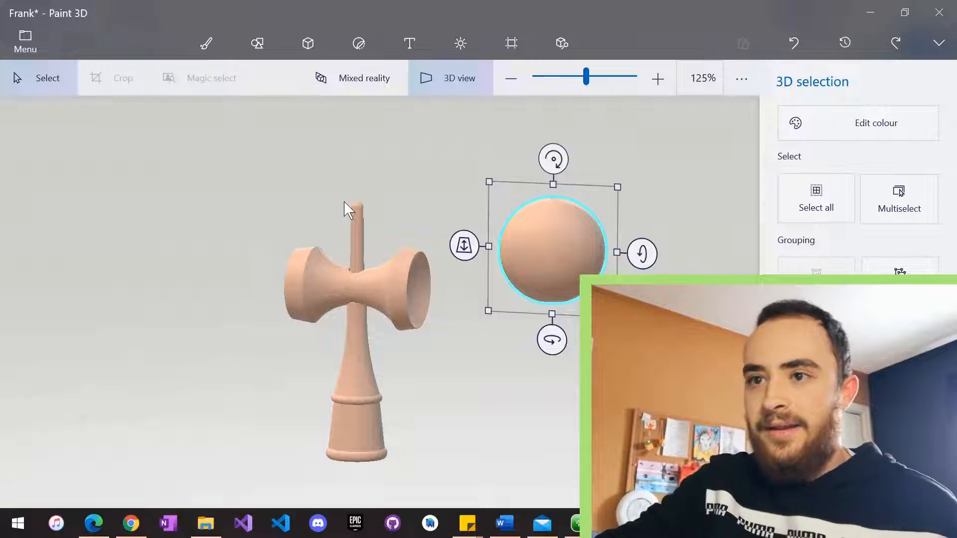
key(b)
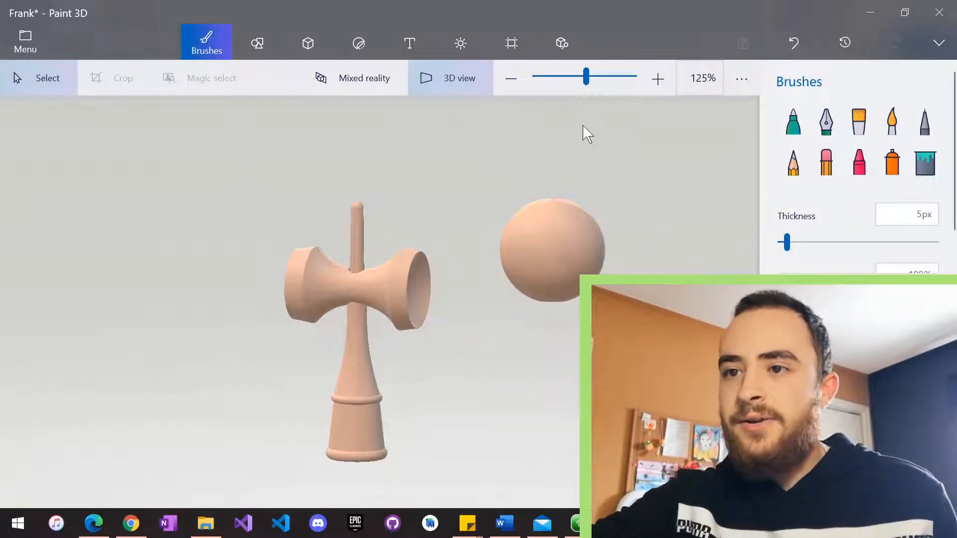
Draw freehand red Marker strokes on the front of the ball and on one end of the kendama's crosspiece.
right_drag(583, 125, 582, 125)
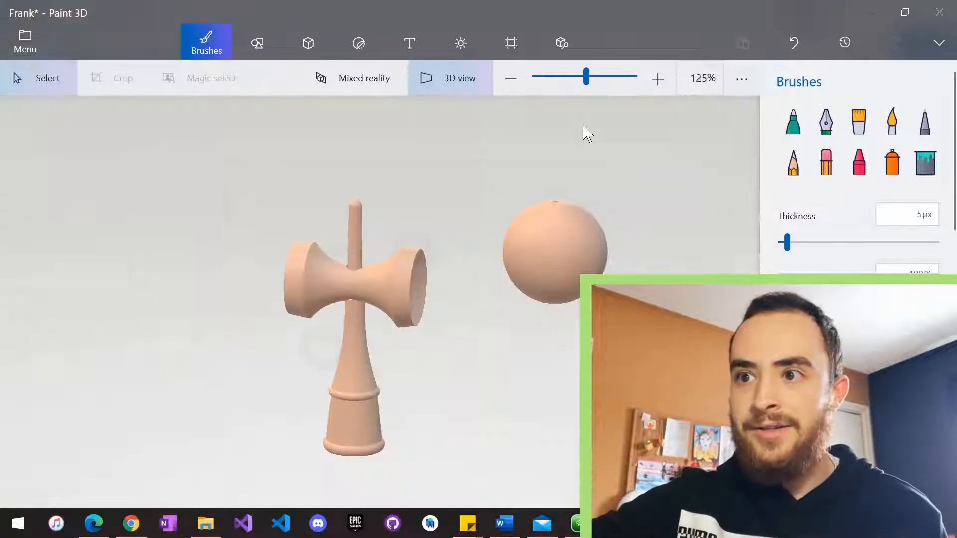
right_drag(582, 125, 583, 125)
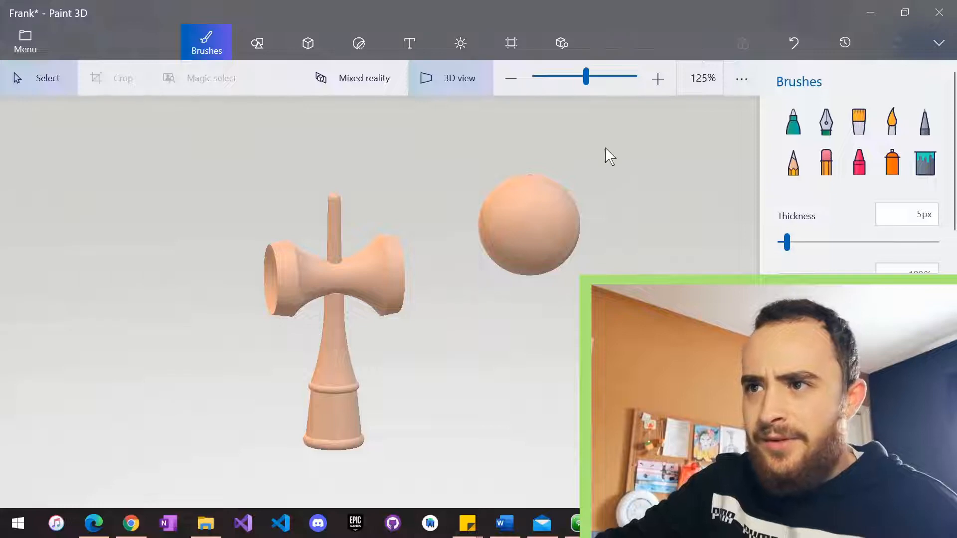
click(658, 79)
click(658, 78)
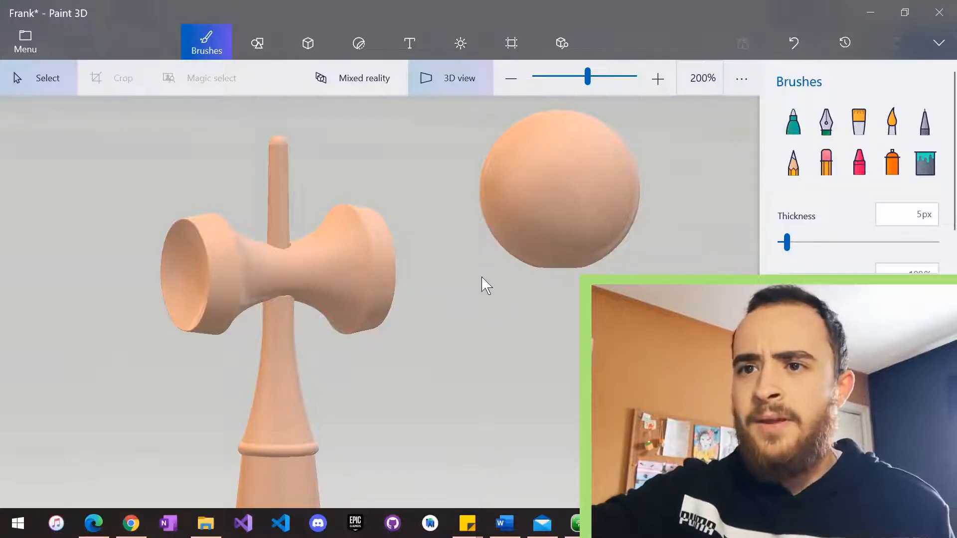
scroll(481, 277, down, 2)
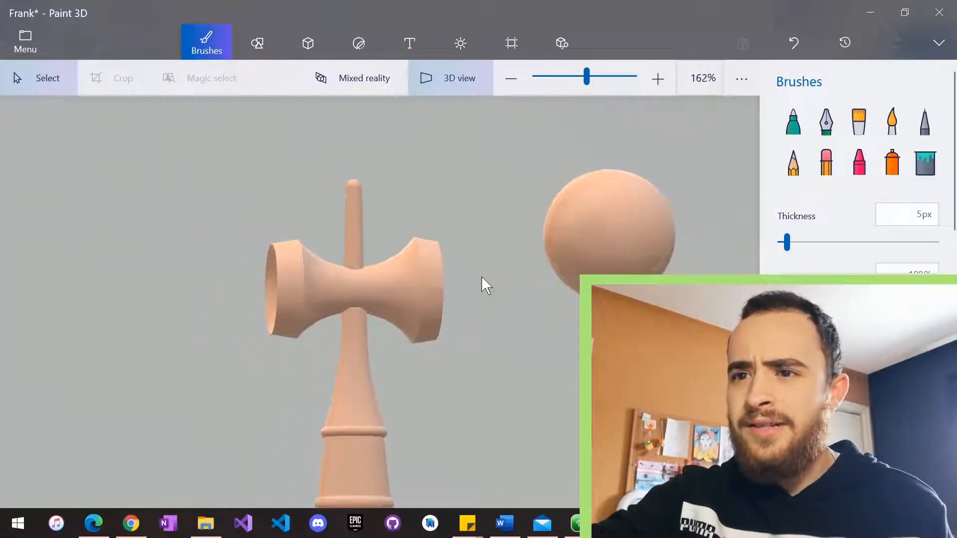
scroll(481, 276, down, 1)
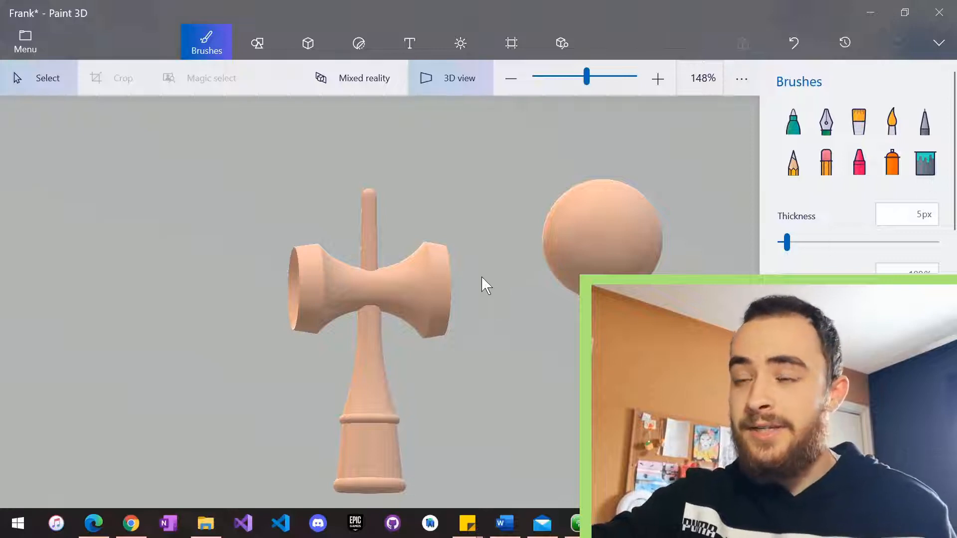
click(793, 131)
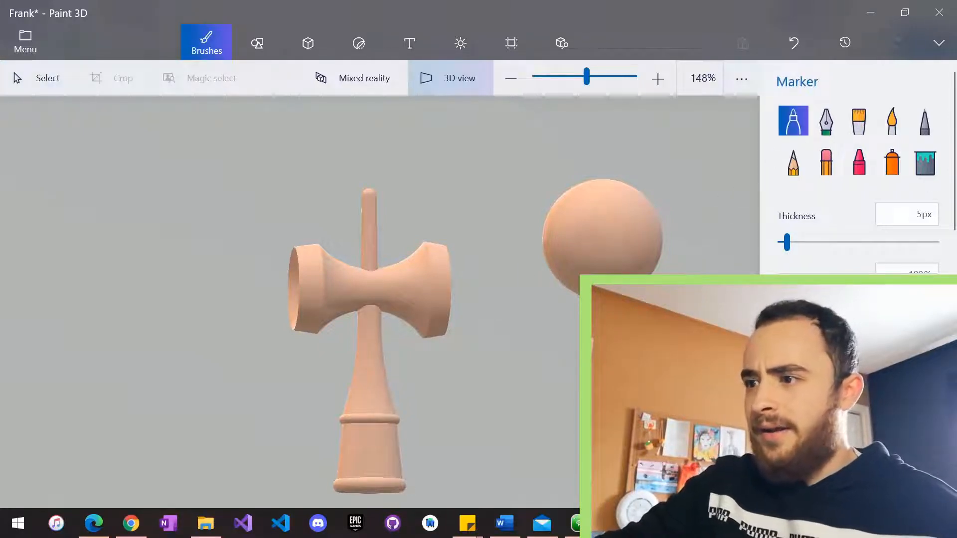
mouse_move(603, 235)
mouse_down()
mouse_move(624, 217)
mouse_move(583, 258)
mouse_up()
mouse_move(412, 272)
mouse_down()
mouse_move(439, 275)
mouse_move(427, 297)
mouse_up()
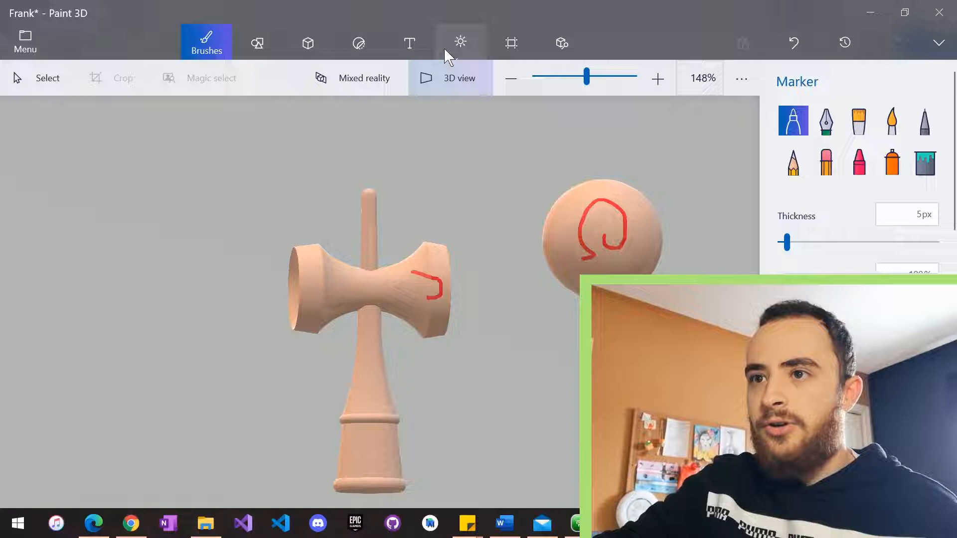
Turn the model in 3D view and draw a small red Marker loop inside the crosspiece's cup facing the ball.
click(428, 78)
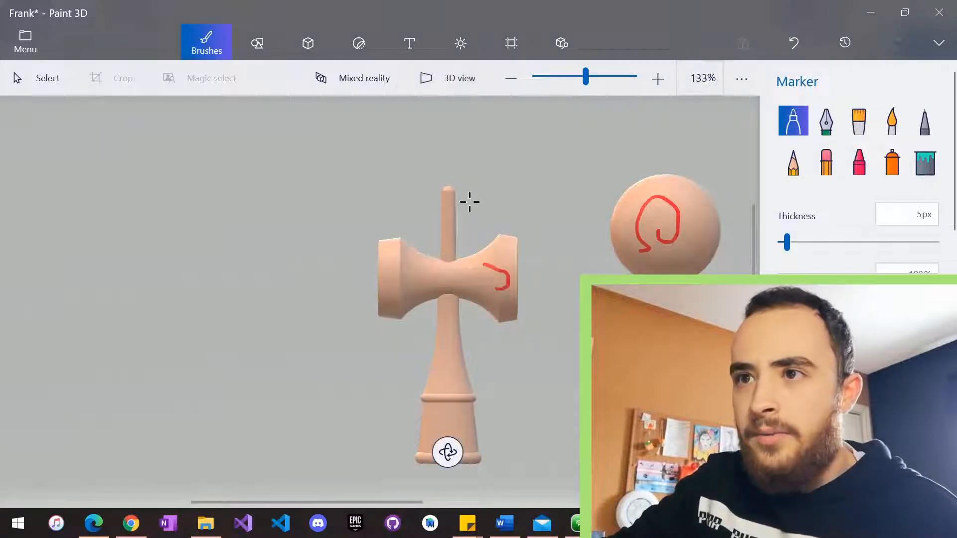
click(433, 81)
right_drag(553, 130, 488, 132)
drag(506, 263, 499, 263)
mouse_move(498, 263)
right_down()
mouse_move(583, 259)
mouse_move(466, 279)
mouse_move(445, 234)
mouse_move(461, 249)
right_up()
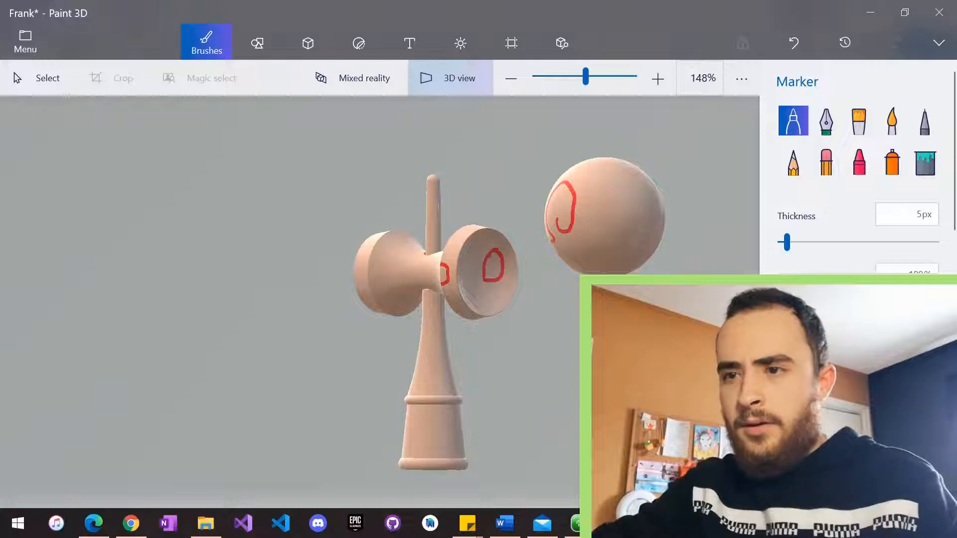
Undo the red Marker strokes on the ball and the crosspiece.
key(ctrl+z)
key(ctrl+z)
key(ctrl+z)
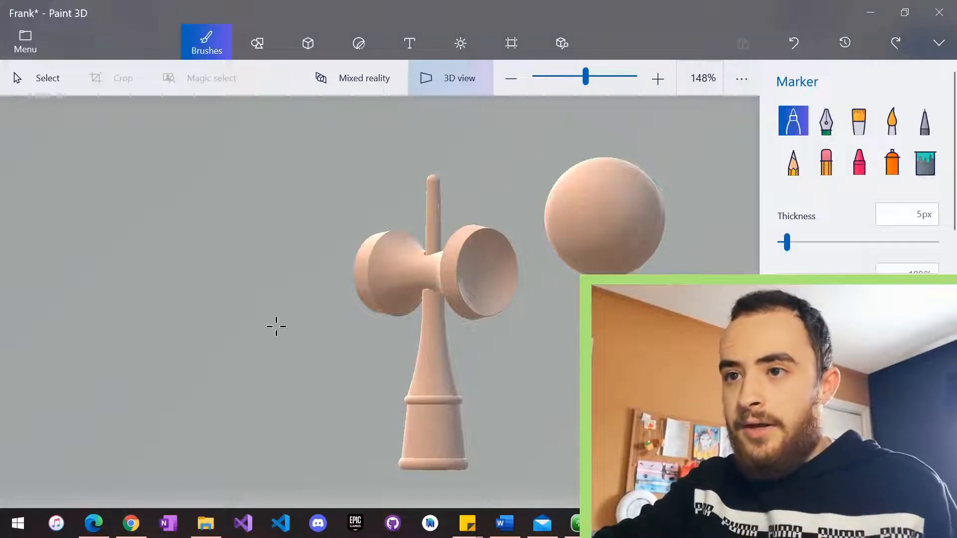
Move the ball closer to the kendama's crosspiece and deselect it.
mouse_move(201, 322)
right_down()
mouse_move(269, 322)
mouse_move(207, 322)
right_up()
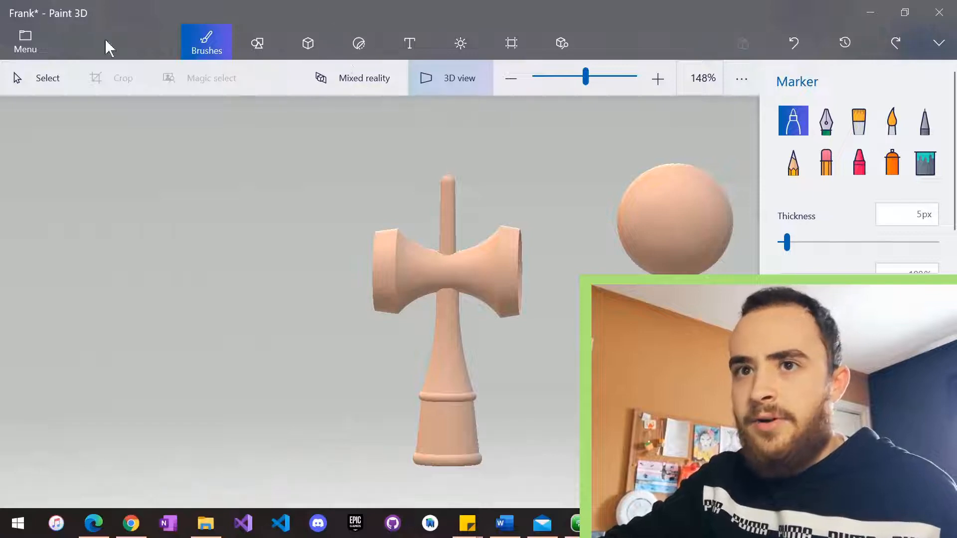
click(27, 79)
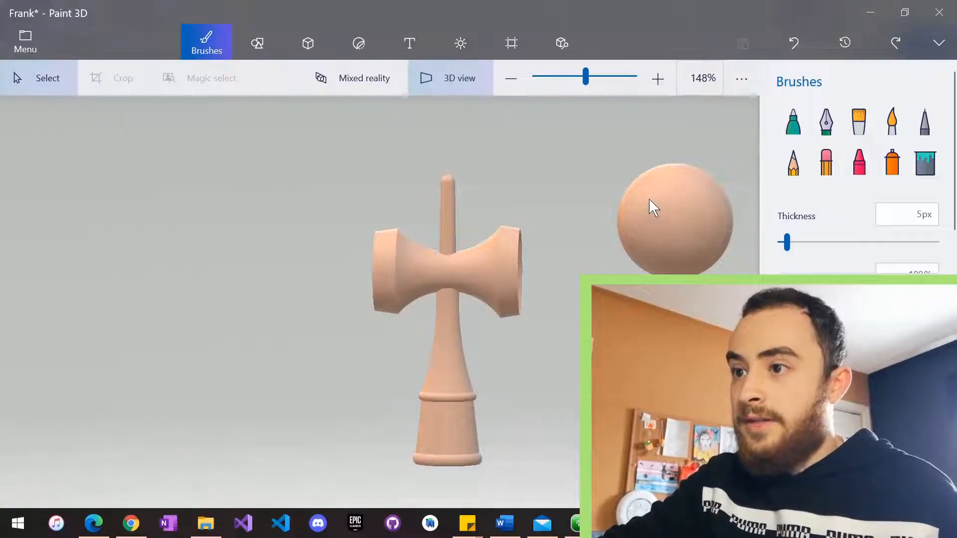
click(694, 213)
drag(694, 213, 624, 245)
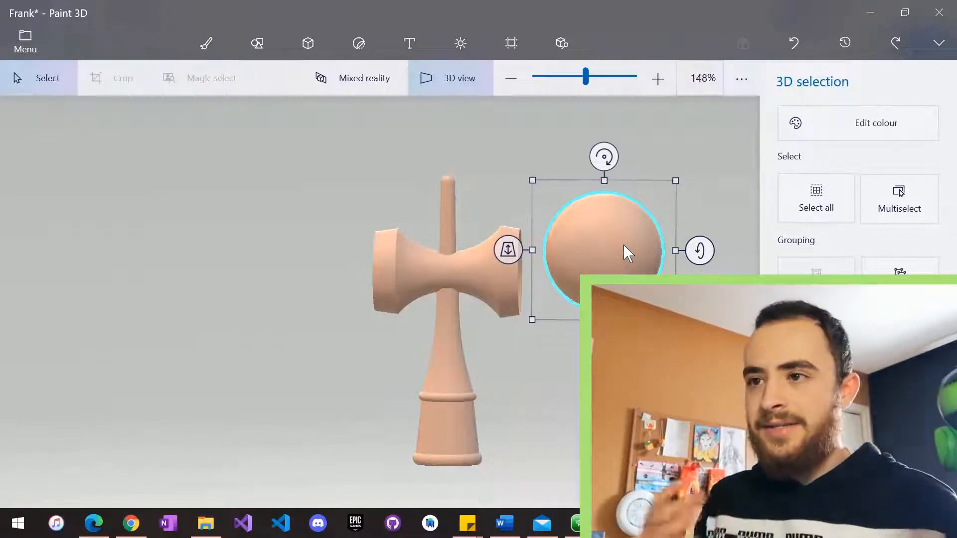
click(718, 171)
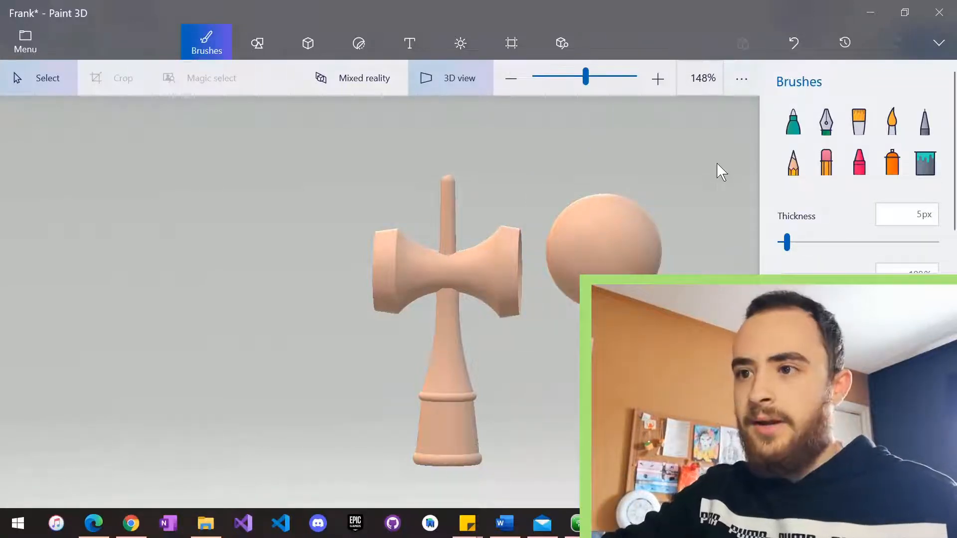
Fill the front half of the ball with black using the Fill tool.
click(925, 169)
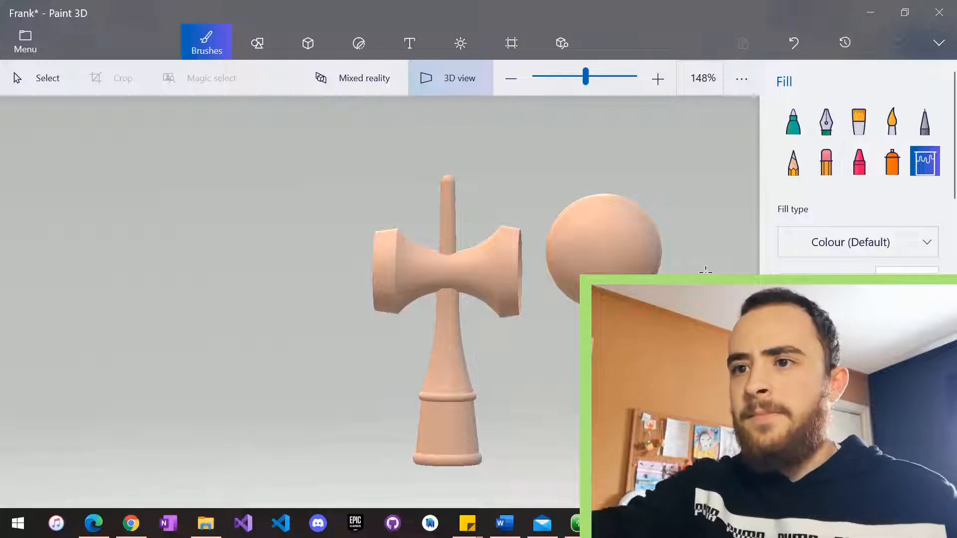
right_drag(705, 270, 648, 273)
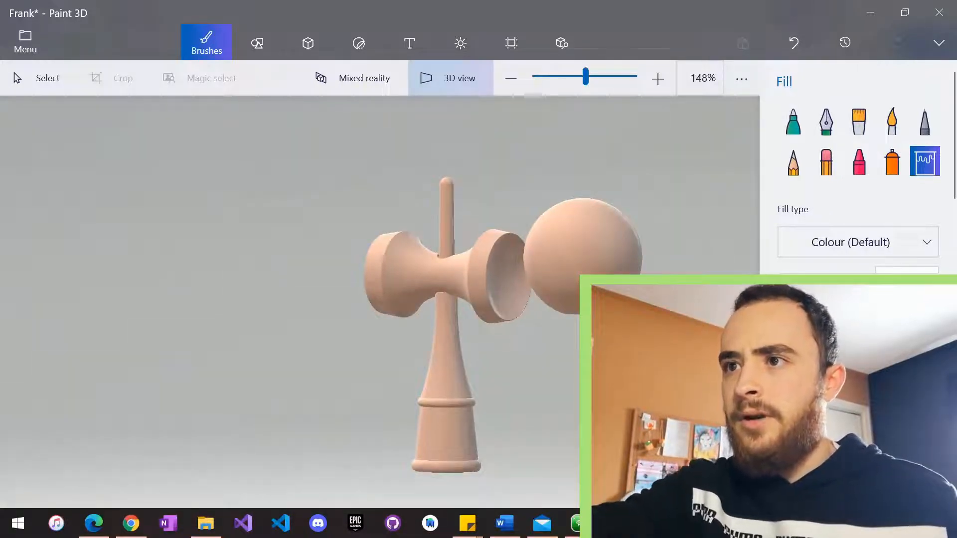
mouse_move(585, 76)
mouse_down()
mouse_move(609, 77)
mouse_move(586, 76)
mouse_up()
middle_drag(423, 299, 401, 299)
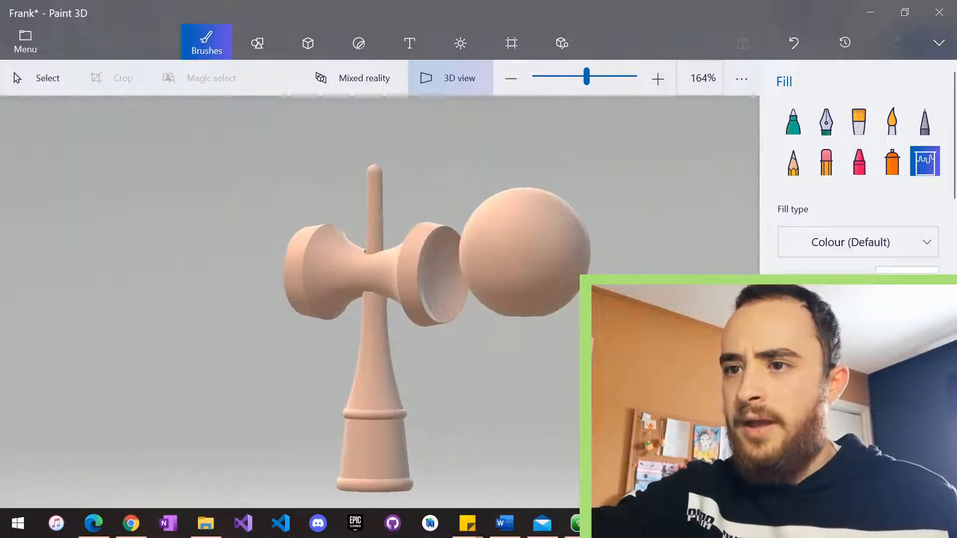
right_drag(402, 299, 441, 297)
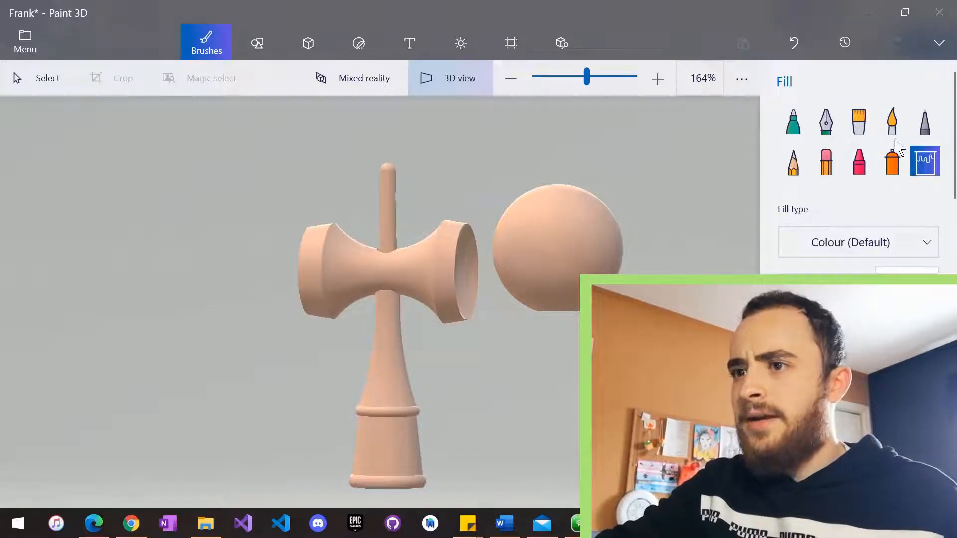
click(530, 233)
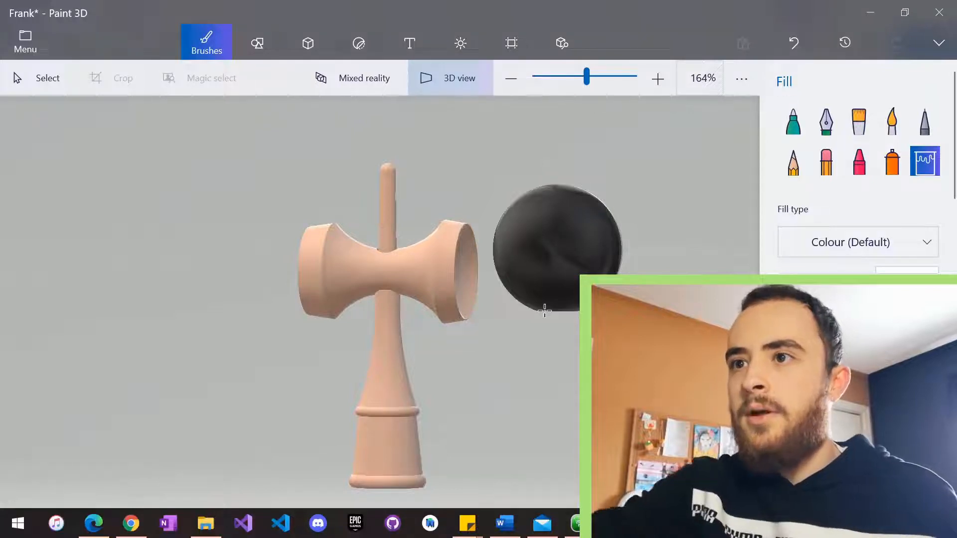
right_drag(545, 311, 545, 311)
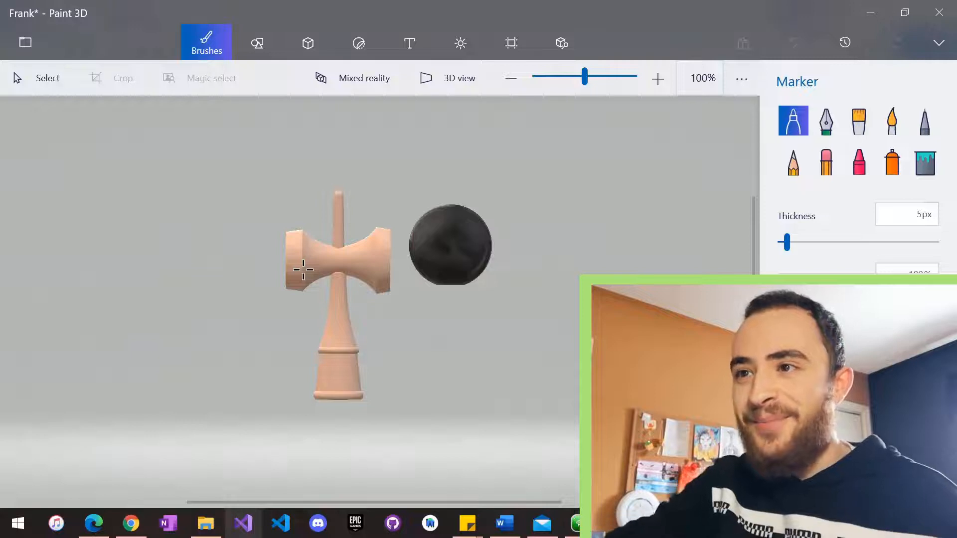
Fill the ball's unpainted half with blue as a trial and refill it with black.
click(658, 79)
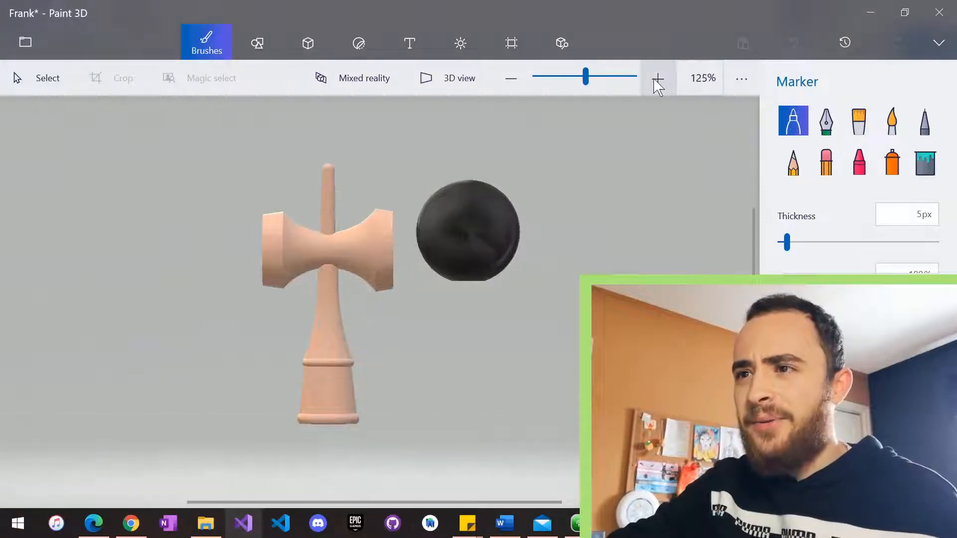
click(657, 79)
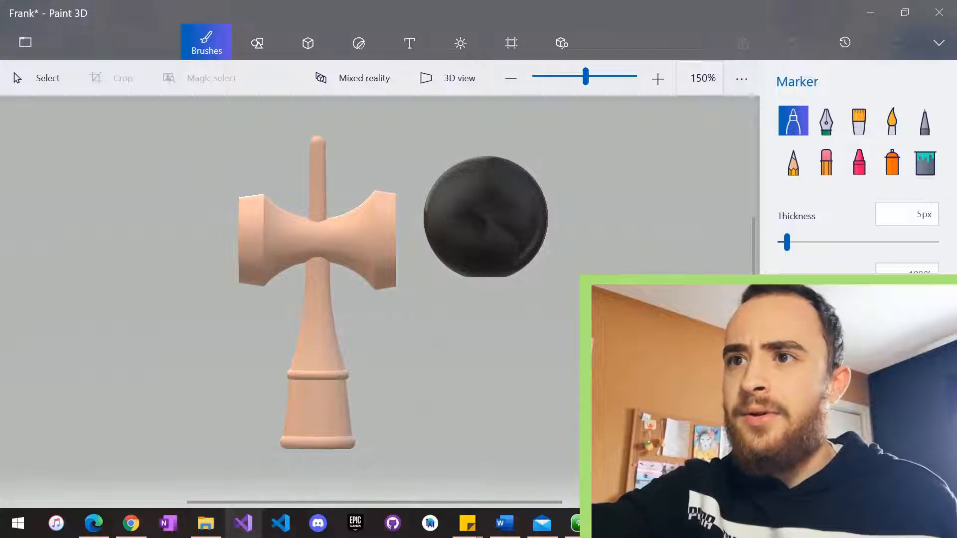
click(448, 78)
right_drag(468, 259, 334, 261)
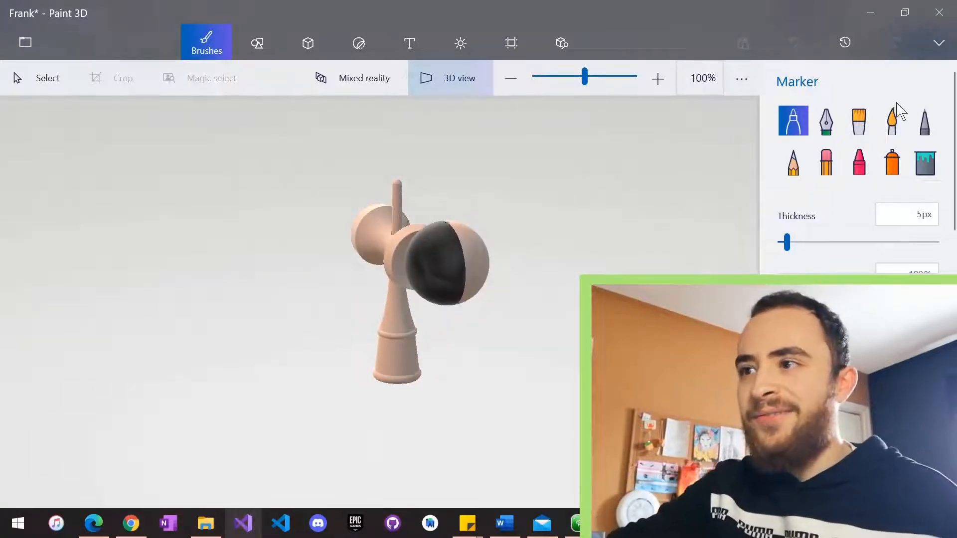
click(923, 164)
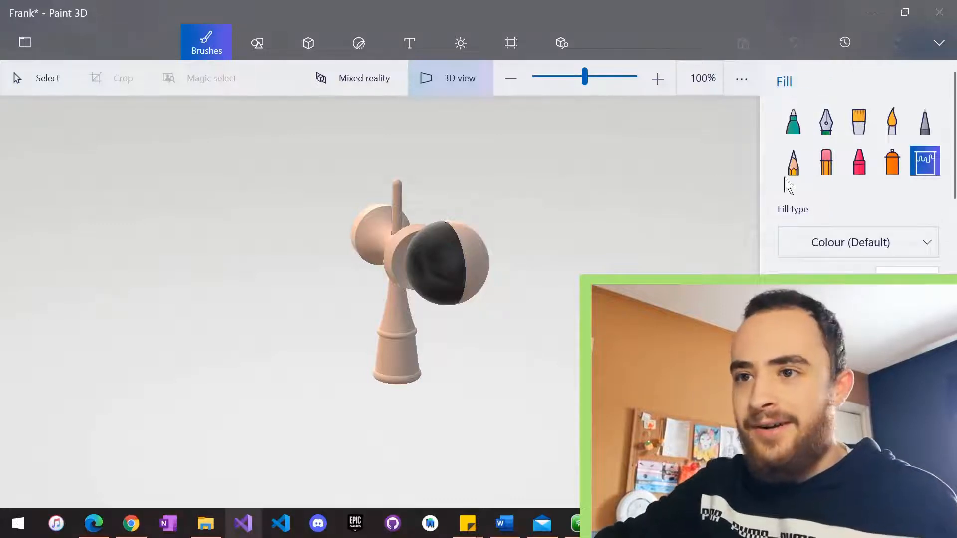
click(480, 260)
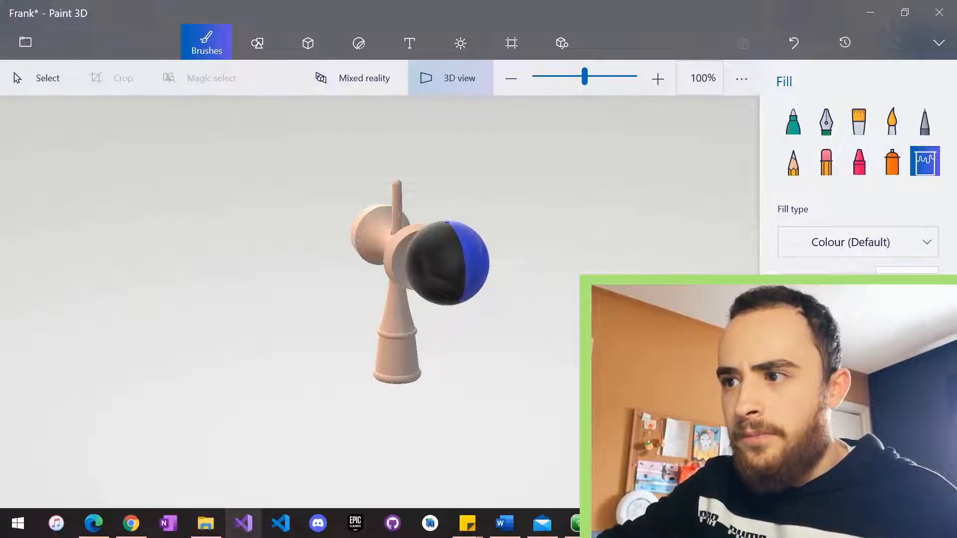
click(471, 250)
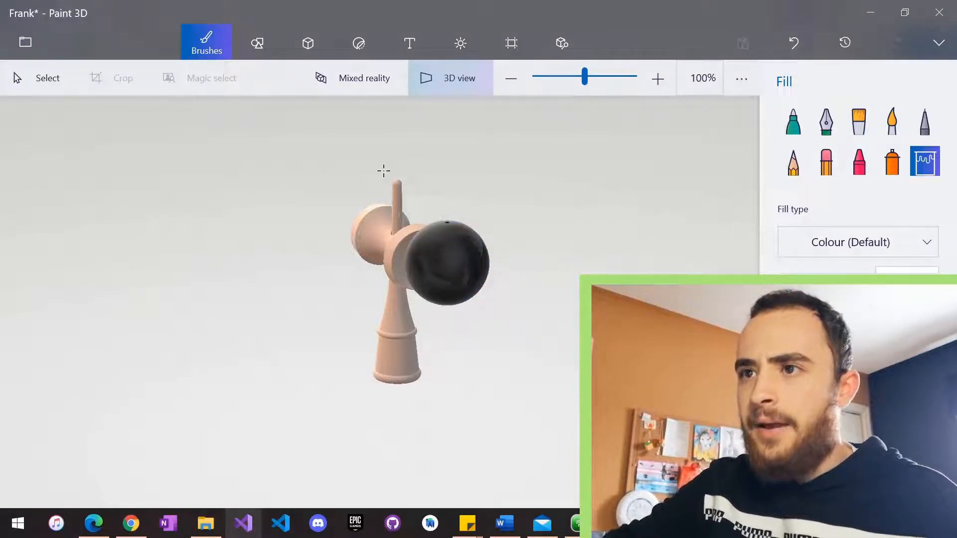
Examine the ball's black fill up close and from the front.
click(662, 79)
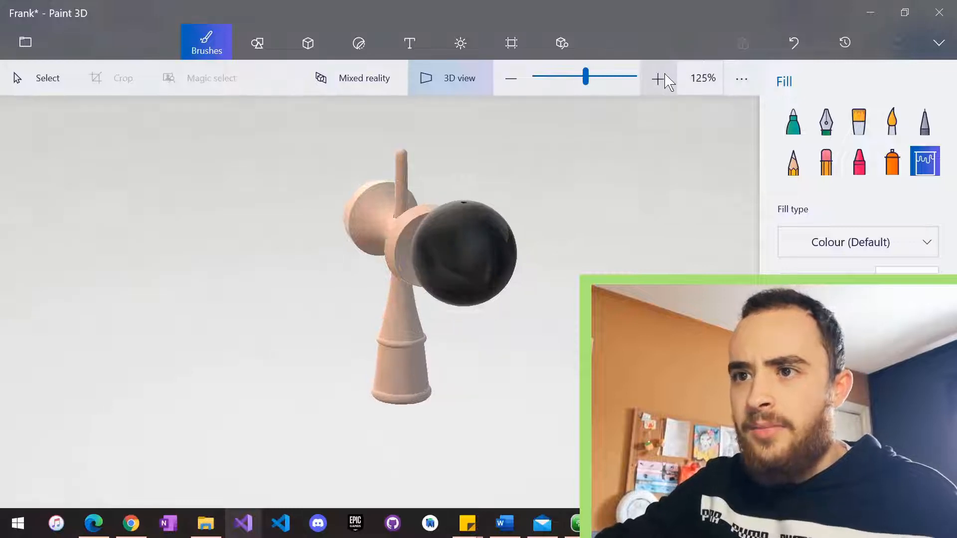
click(662, 78)
scroll(581, 207, down, 2)
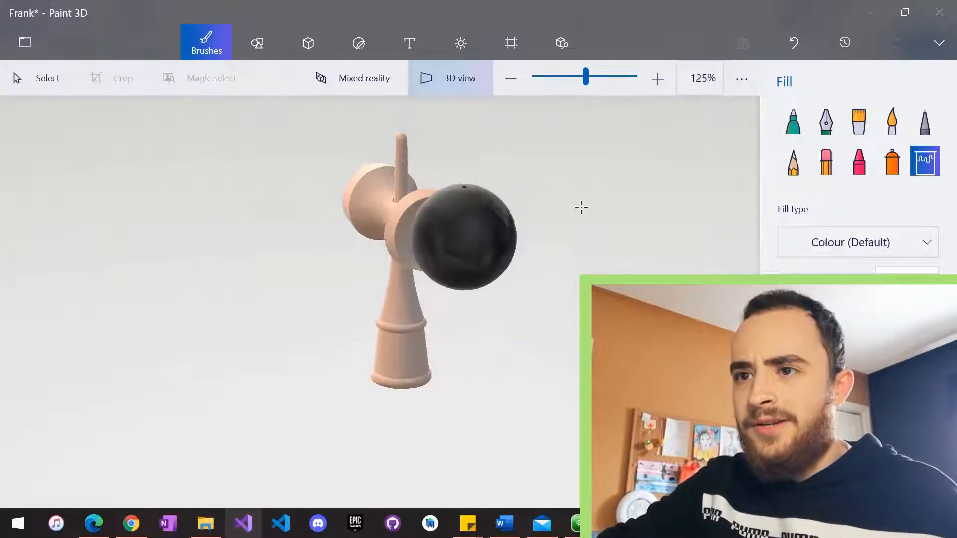
scroll(581, 207, up, 4)
scroll(580, 207, down, 2)
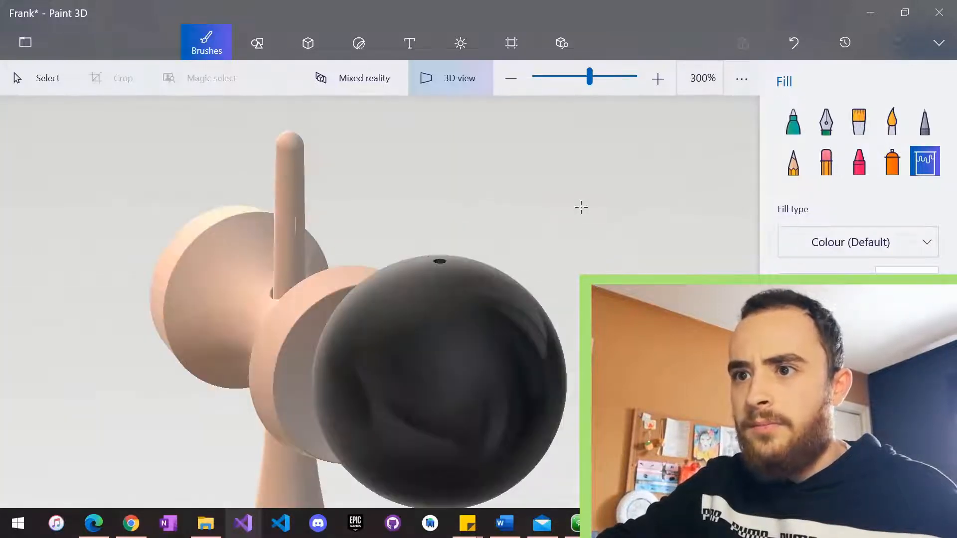
right_drag(581, 207, 580, 207)
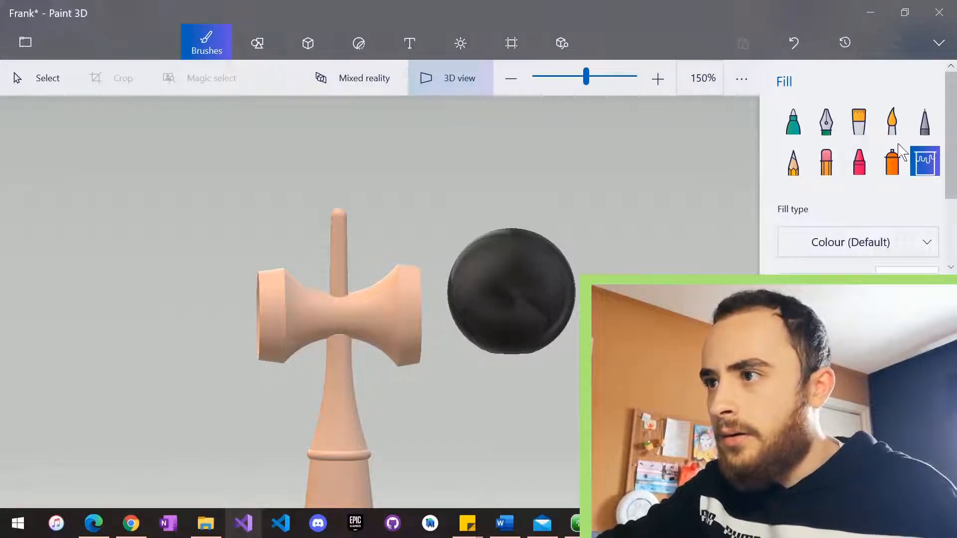
Try strokes on the black ball with the Oil brush and Watercolour at 50 px, undoing each one.
click(859, 122)
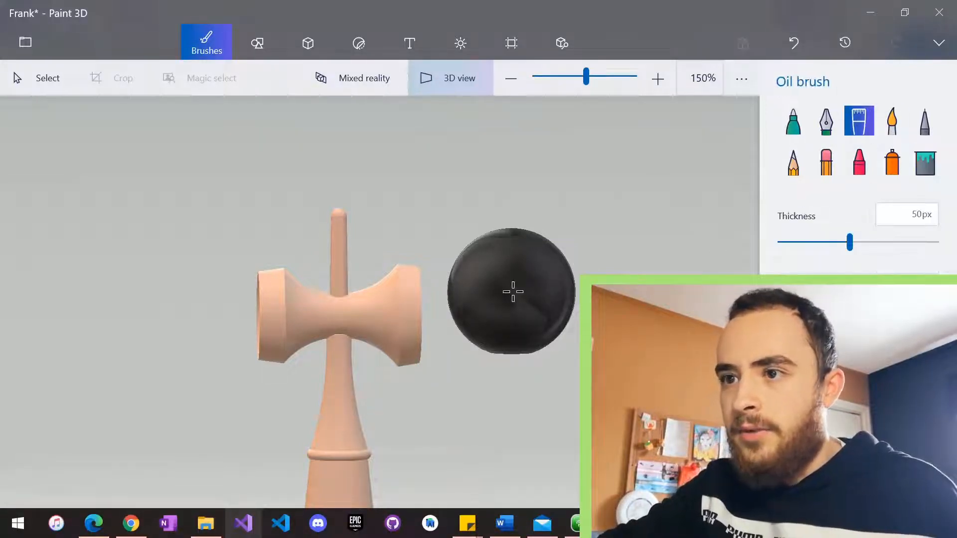
click(488, 288)
drag(489, 289, 525, 294)
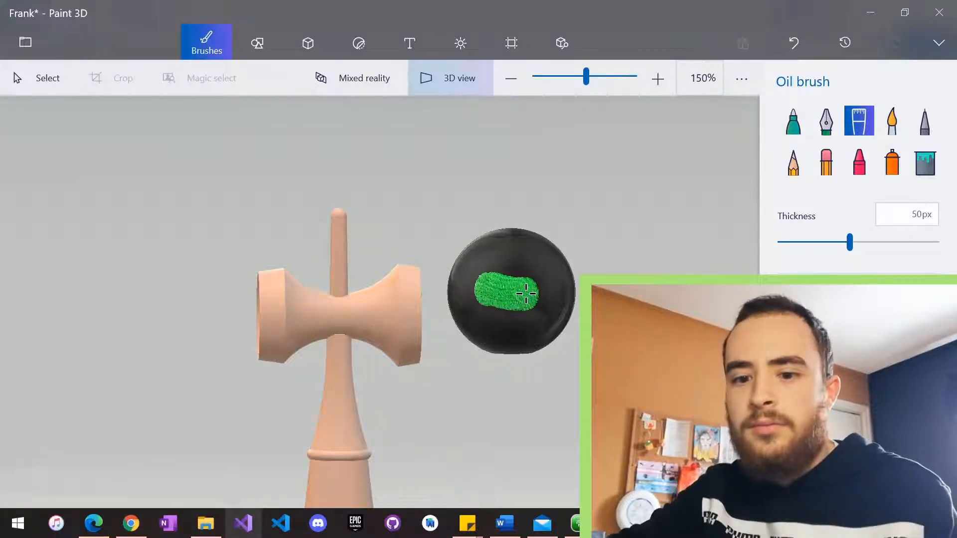
key(ctrl+z)
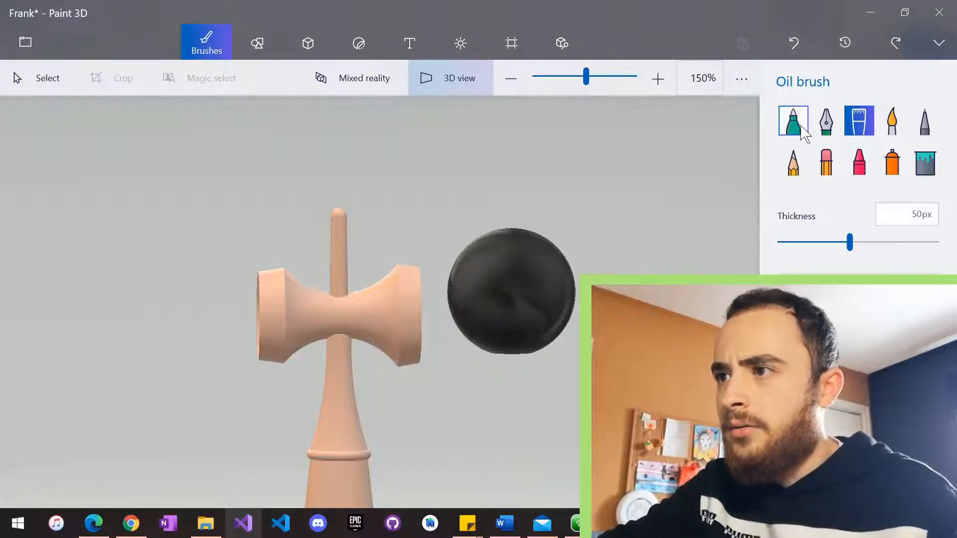
click(887, 120)
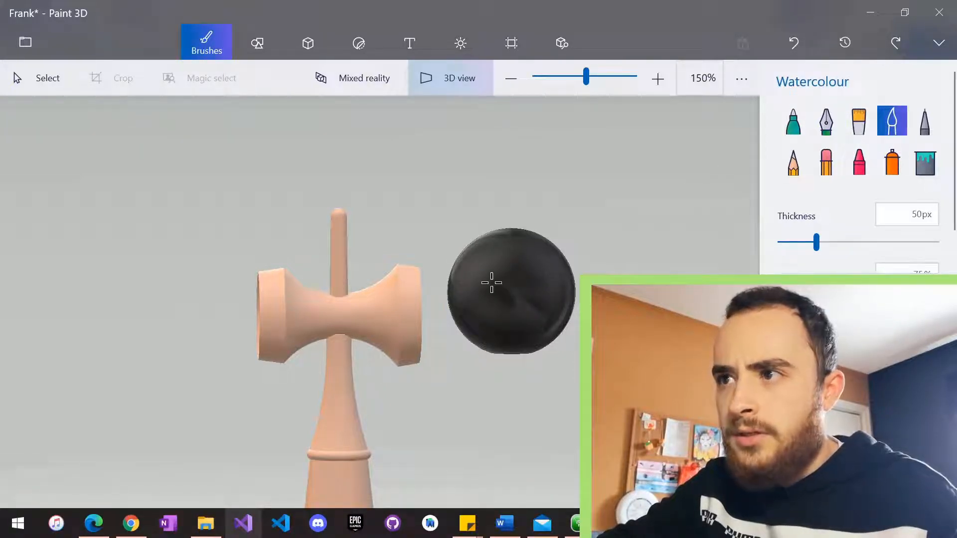
mouse_move(492, 282)
mouse_down()
mouse_move(510, 280)
mouse_move(509, 290)
mouse_up()
key(ctrl+z)
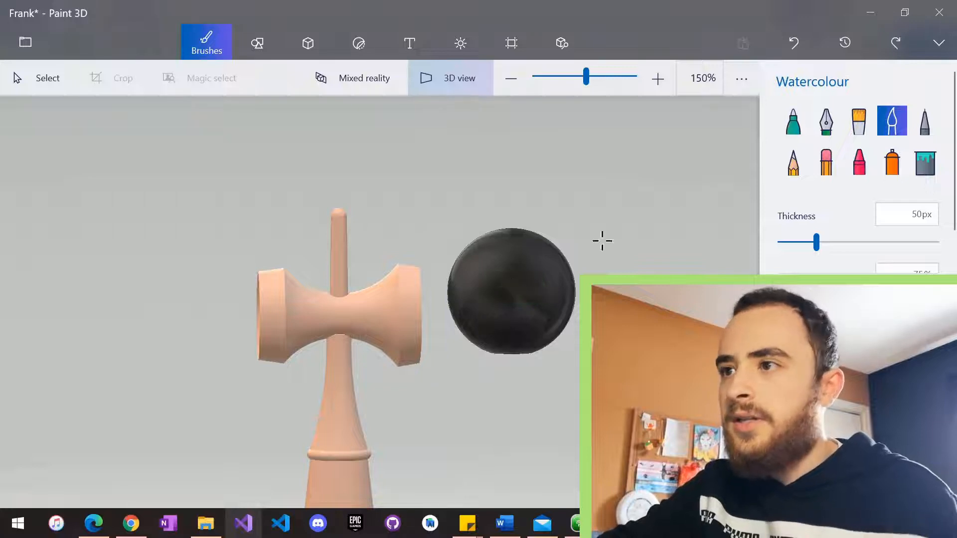
Draw a green stripe across the ball's middle with the Marker, increasing the thickness from 5 px to 52 px.
click(795, 130)
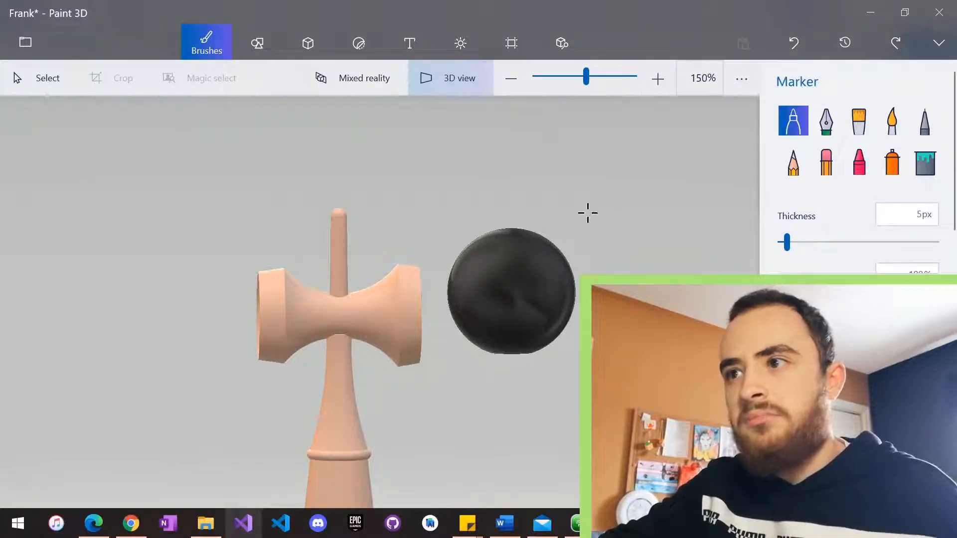
drag(479, 292, 541, 293)
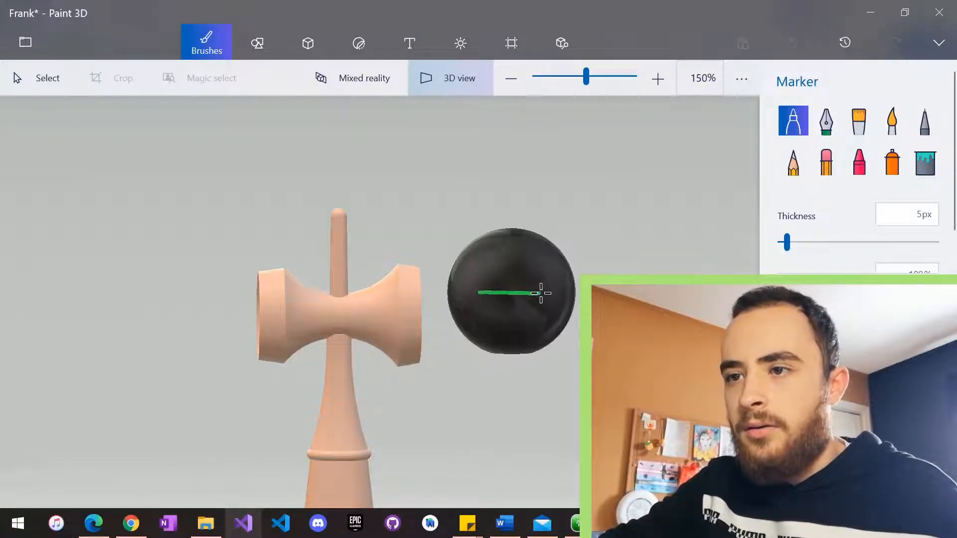
drag(786, 243, 819, 243)
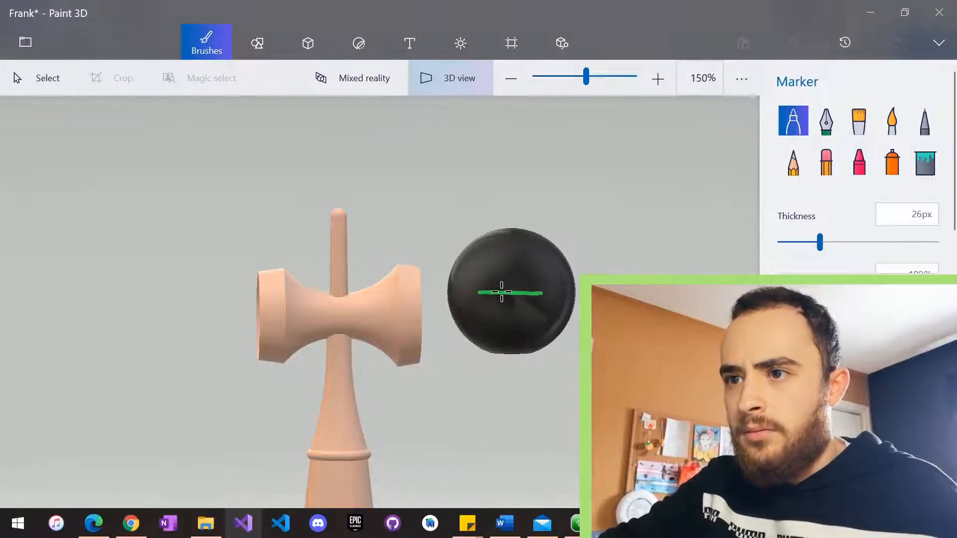
drag(506, 289, 453, 291)
click(862, 242)
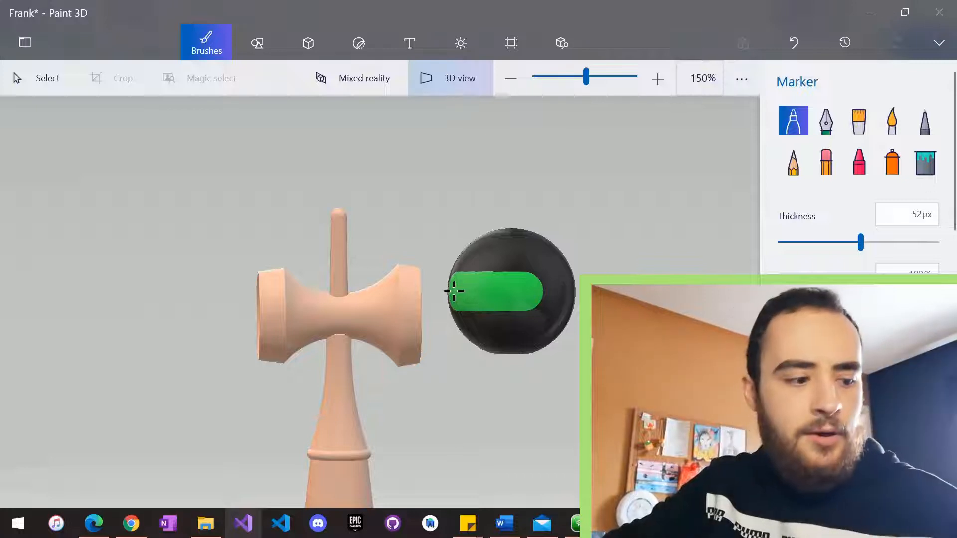
Set the Marker thickness to 57 px, extend the green stripe to both edges of the ball's front and even out its borders.
drag(862, 242, 871, 242)
mouse_move(529, 286)
mouse_down()
mouse_move(443, 287)
mouse_move(573, 288)
mouse_up()
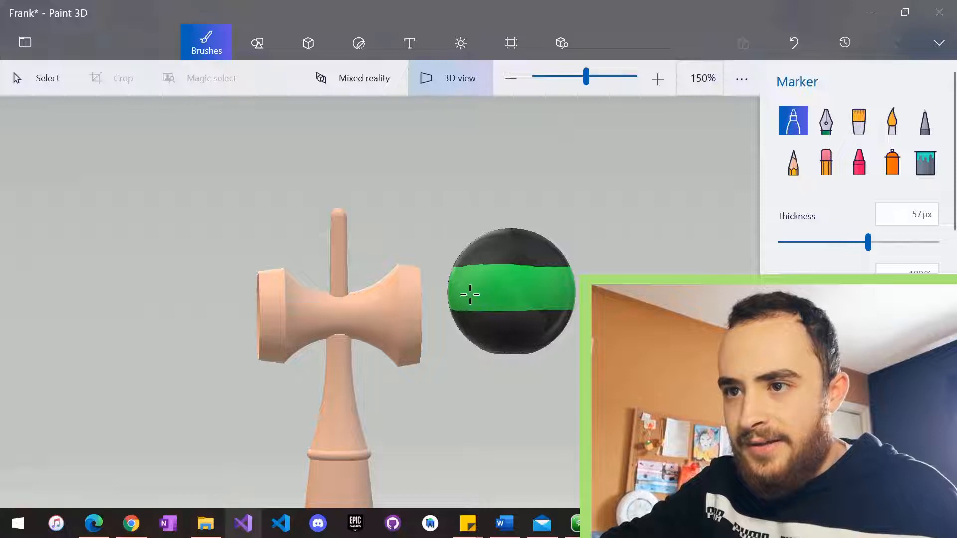
mouse_move(460, 292)
mouse_down()
mouse_move(455, 284)
mouse_move(480, 293)
mouse_up()
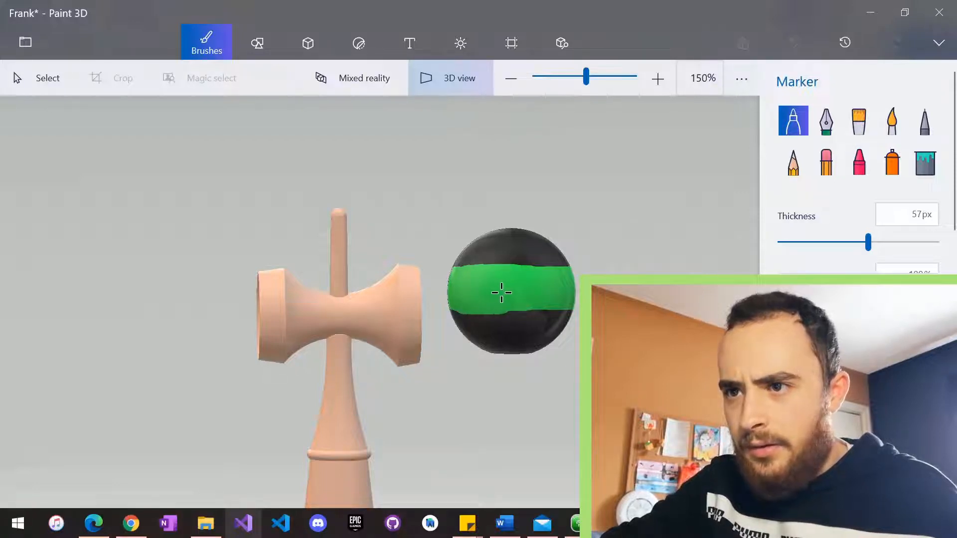
drag(551, 292, 573, 293)
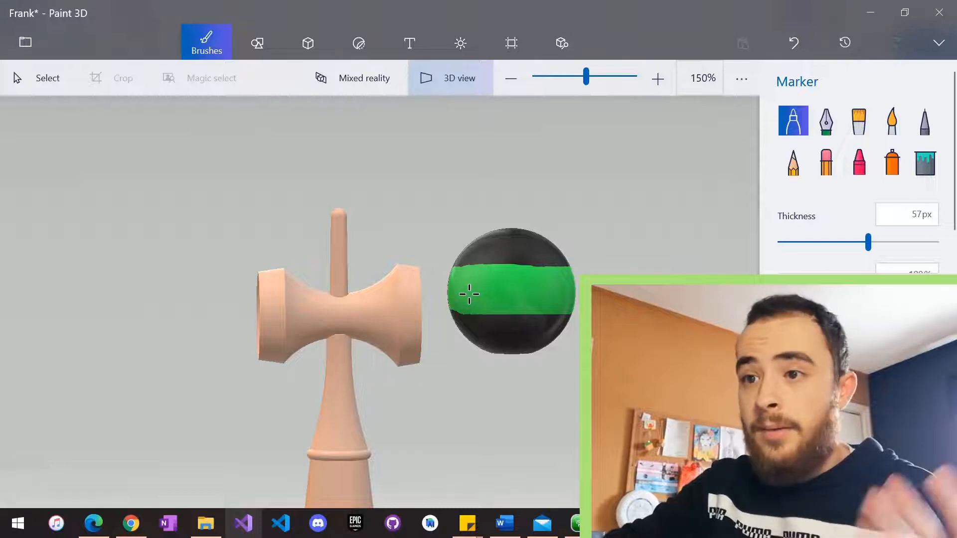
drag(465, 295, 448, 297)
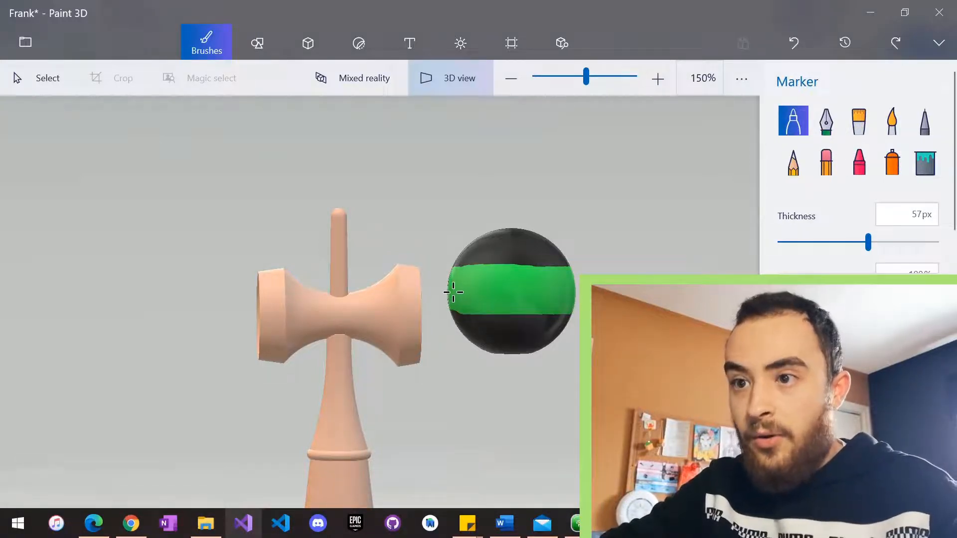
drag(454, 292, 442, 291)
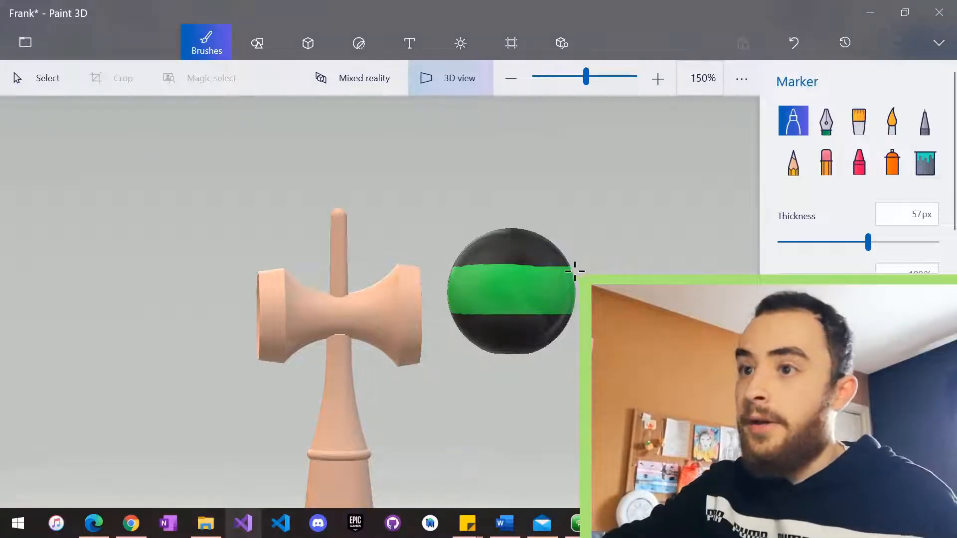
Continue the green stripe around the side of the ball facing away from the kendama's crosspiece.
right_drag(401, 304, 400, 304)
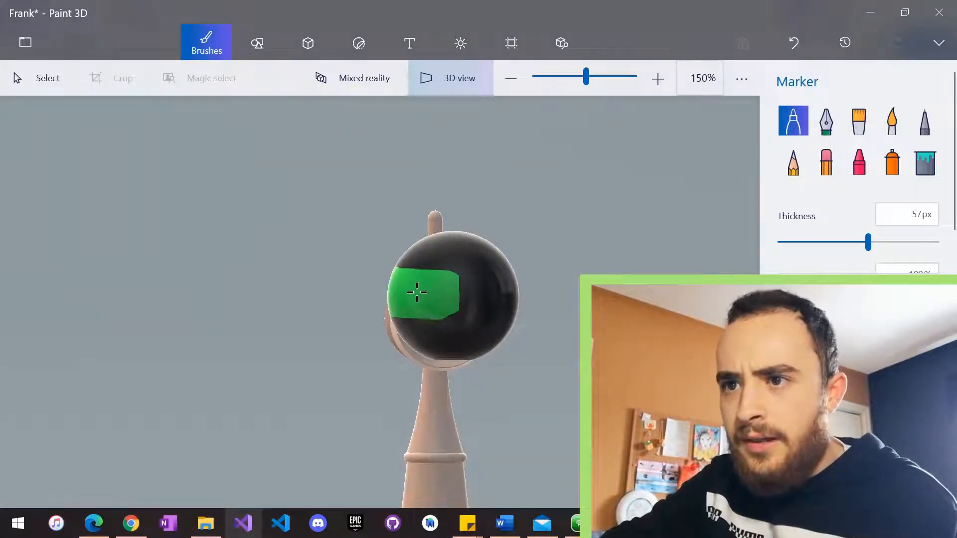
mouse_move(420, 293)
mouse_down()
mouse_move(516, 293)
mouse_move(442, 292)
mouse_move(439, 301)
mouse_move(466, 313)
mouse_move(469, 299)
mouse_move(437, 292)
mouse_move(492, 299)
mouse_up()
key(ctrl+z)
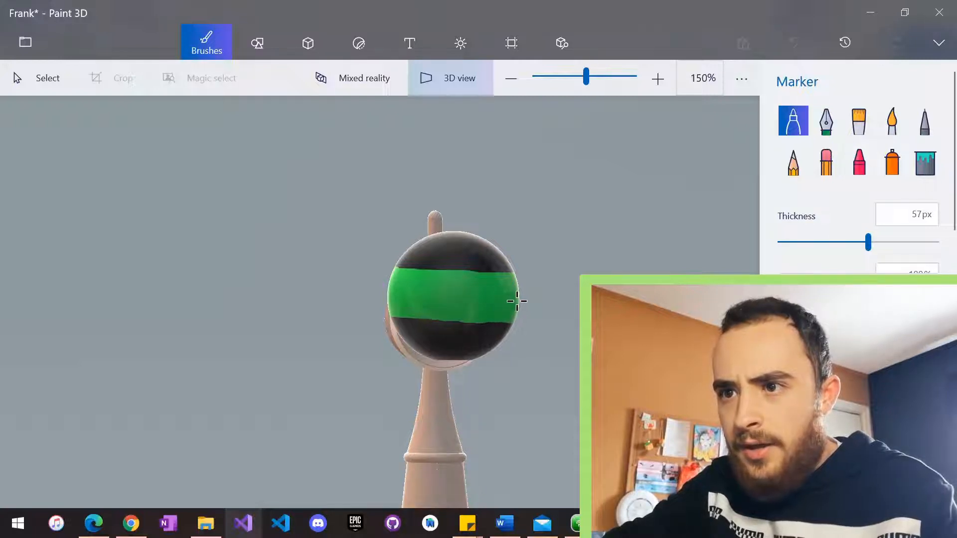
Complete the green stripe across the back of the ball and straighten its edges.
right_drag(712, 319, 593, 319)
right_drag(658, 219, 575, 219)
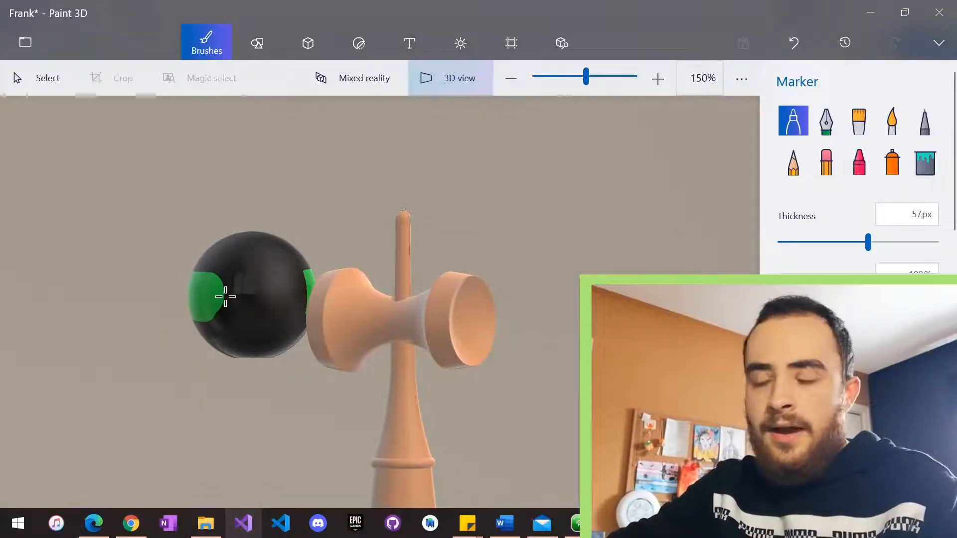
drag(229, 296, 308, 297)
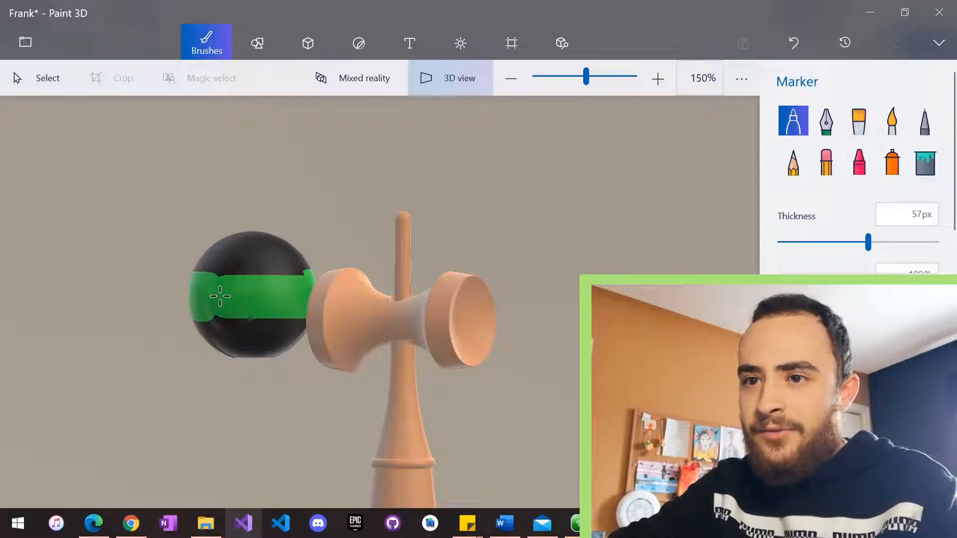
mouse_move(222, 283)
mouse_down()
mouse_move(211, 294)
mouse_move(279, 292)
mouse_up()
key(ctrl+z)
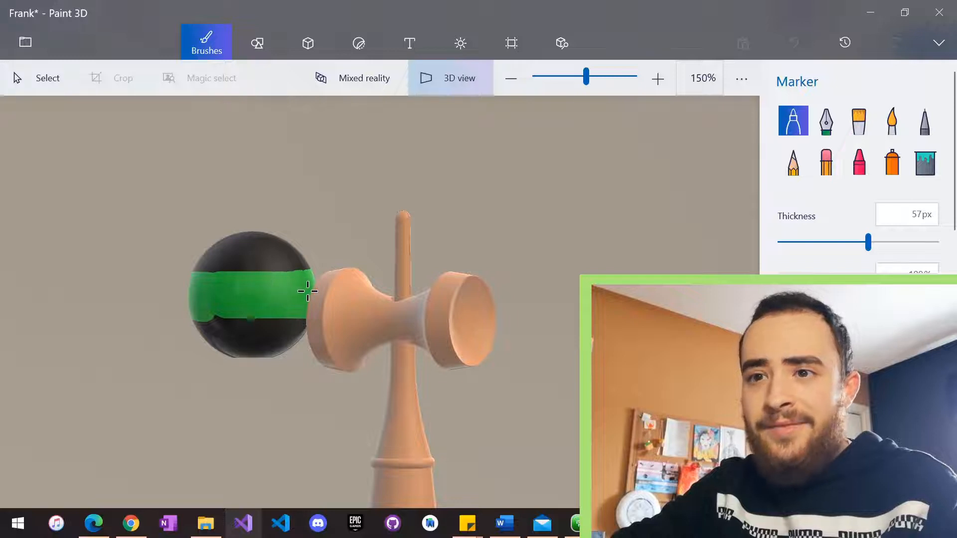
drag(212, 297, 301, 302)
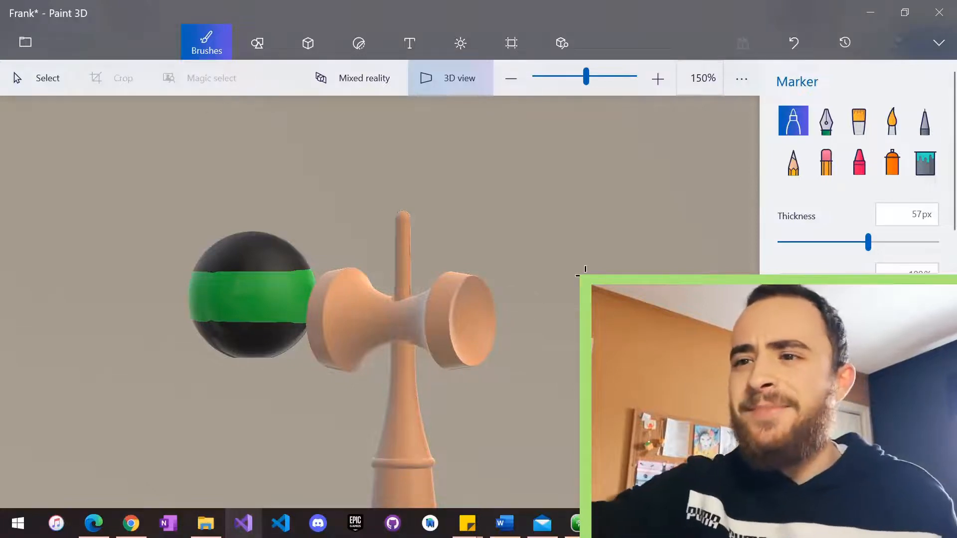
Try Marker strokes on the base of the kendama's handle at 57 px and 13 px, undoing each one.
right_drag(299, 409, 567, 408)
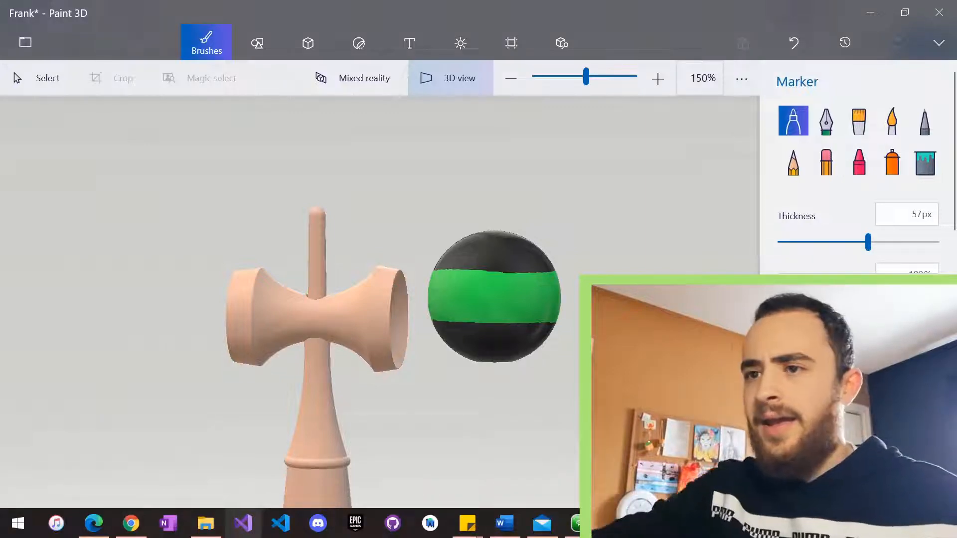
scroll(459, 318, down, 5)
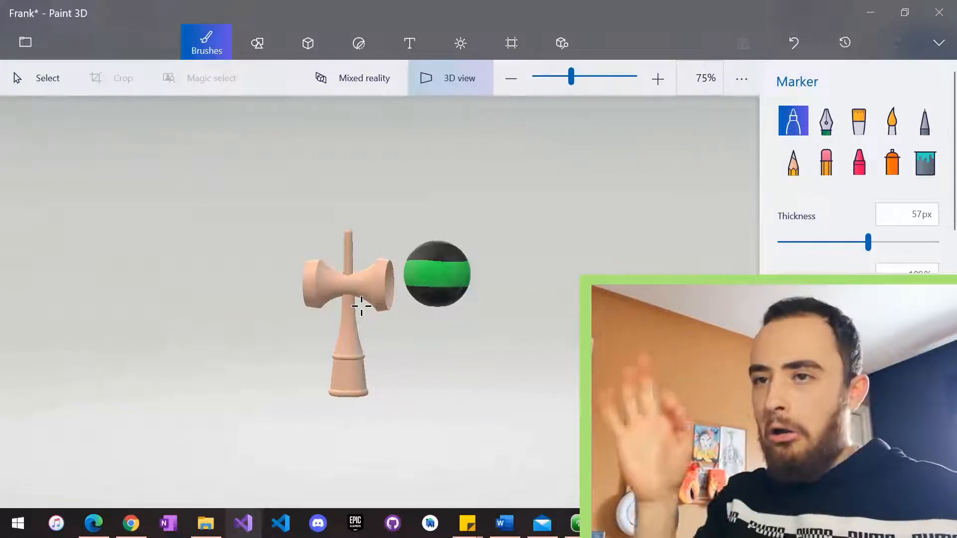
scroll(361, 306, up, 5)
drag(359, 428, 384, 375)
key(ctrl+z)
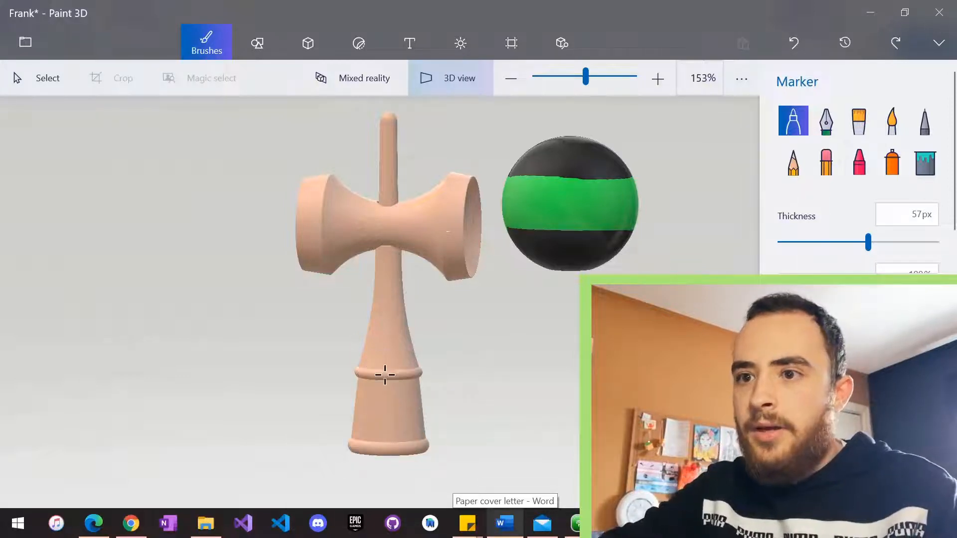
click(799, 242)
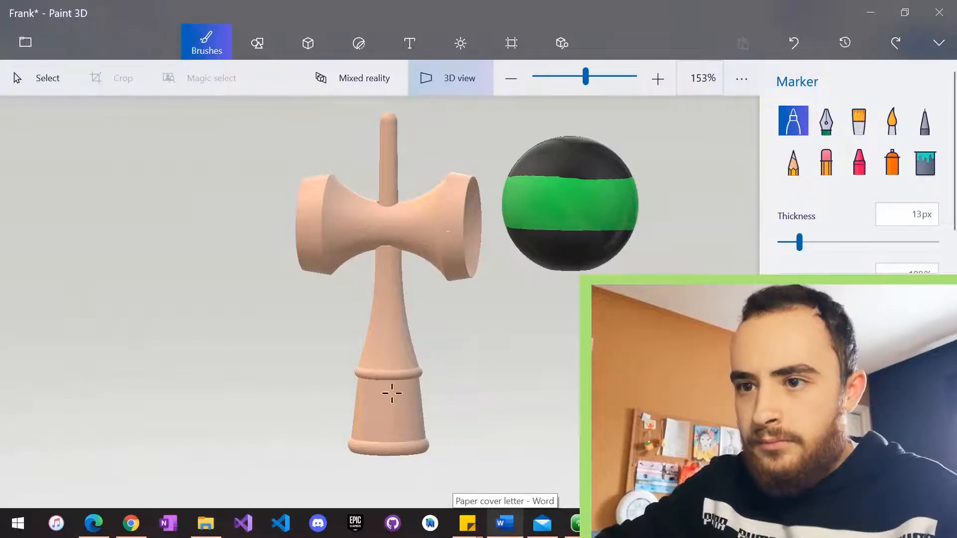
mouse_move(358, 433)
mouse_down()
mouse_move(368, 388)
mouse_move(386, 389)
mouse_up()
key(ctrl+z)
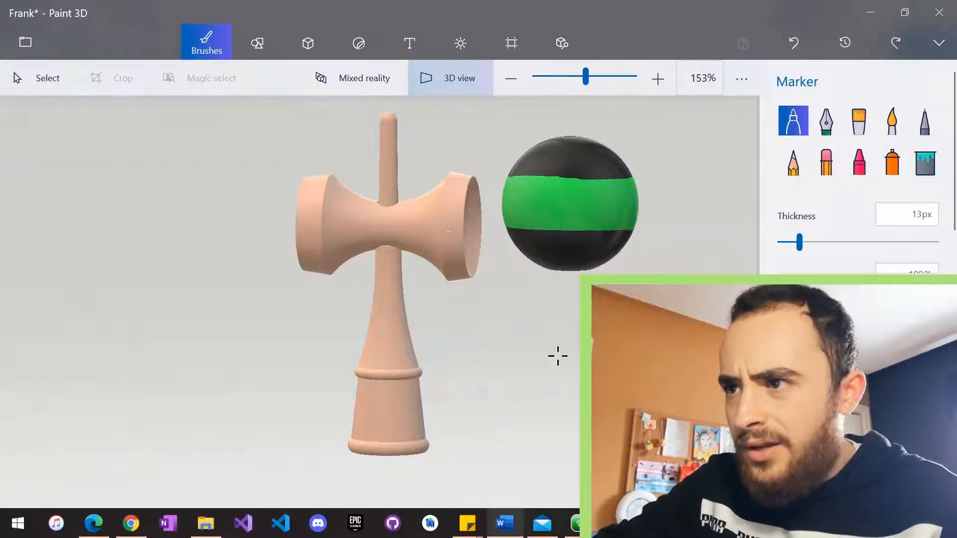
Set the Marker thickness to 11 px and hand-letter the first two letters of the name in black on the handle's base.
drag(801, 251, 798, 251)
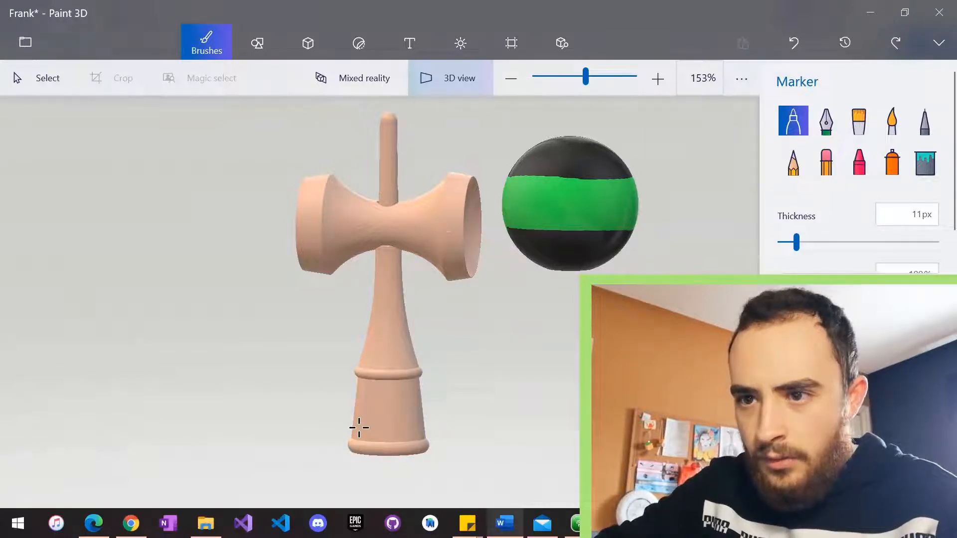
mouse_move(358, 427)
mouse_down()
mouse_move(372, 392)
mouse_move(375, 410)
mouse_up()
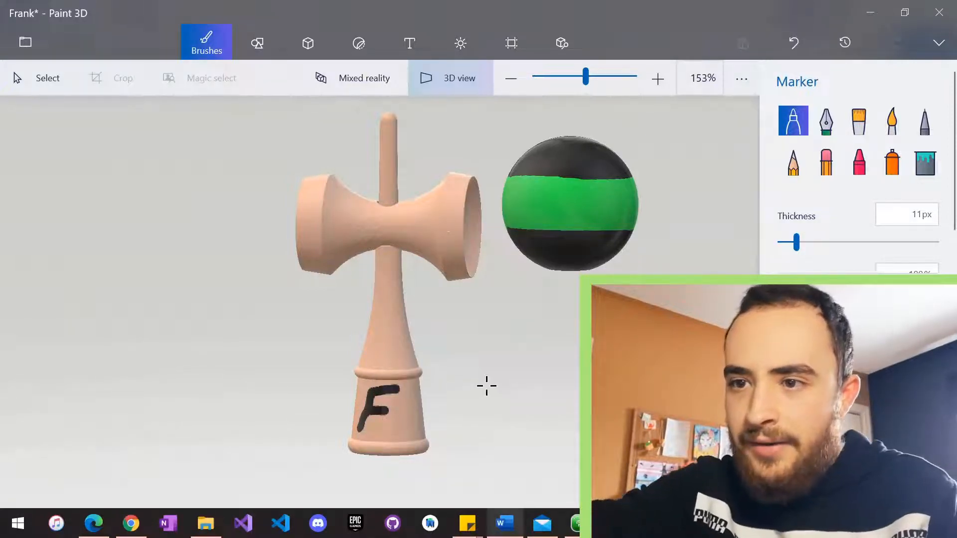
right_drag(486, 386, 439, 387)
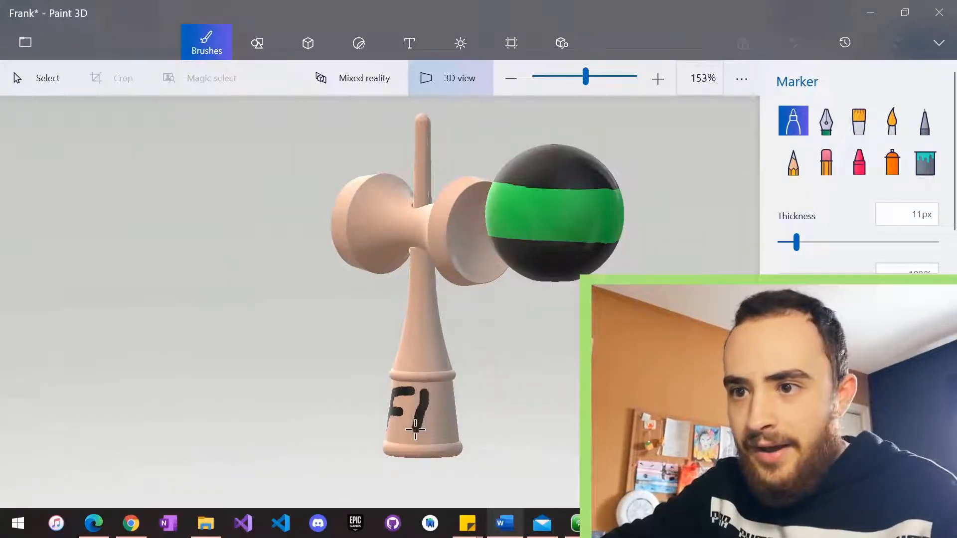
mouse_move(425, 392)
mouse_down()
mouse_move(448, 405)
mouse_move(425, 413)
mouse_move(441, 429)
mouse_up()
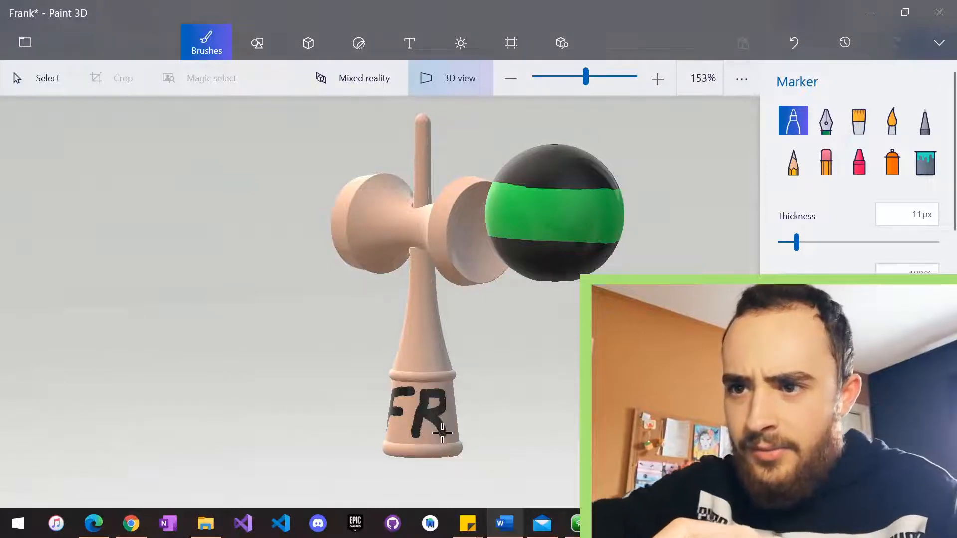
Hand-letter the third and fourth letters of the name in black around the handle's base.
mouse_move(441, 433)
right_down()
mouse_move(394, 435)
mouse_move(426, 434)
right_up()
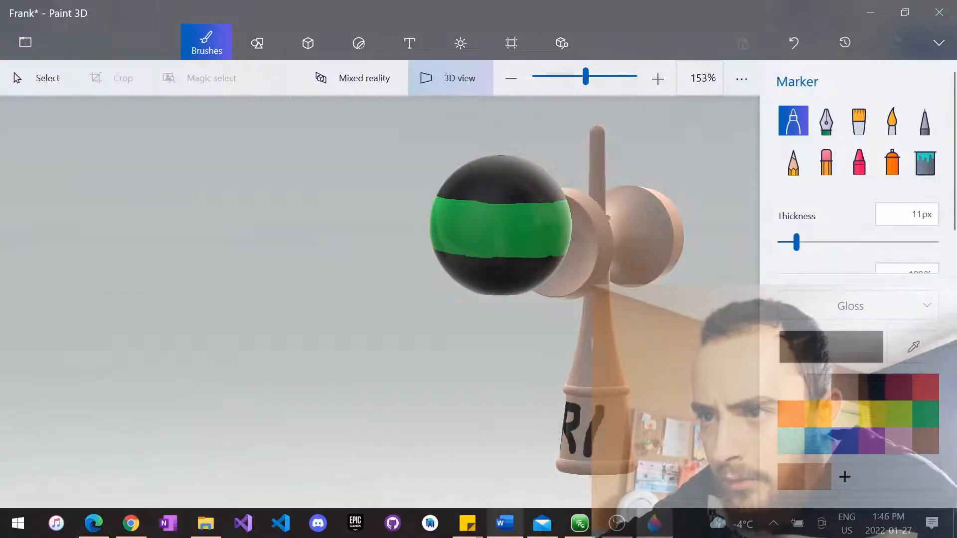
drag(601, 432, 612, 452)
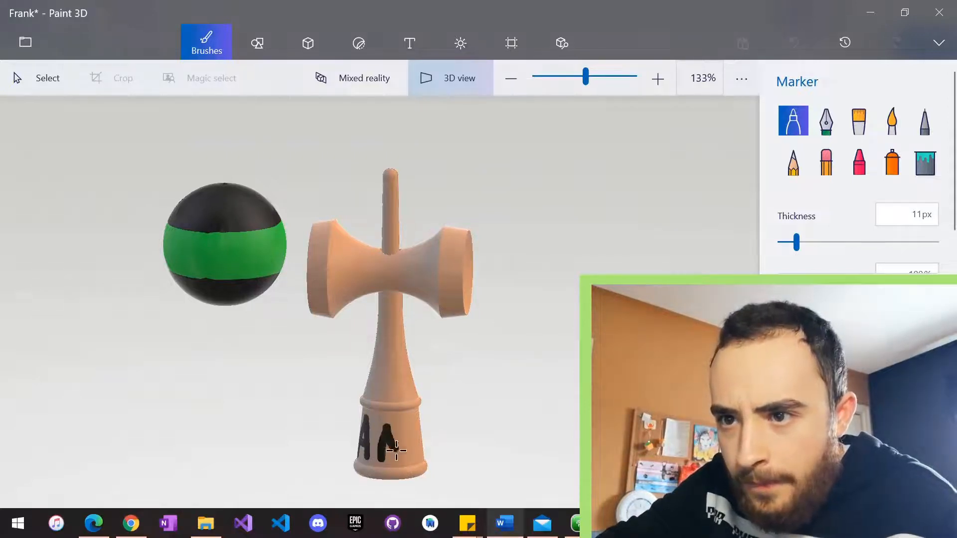
mouse_move(396, 450)
mouse_down()
mouse_move(410, 456)
mouse_move(404, 417)
mouse_up()
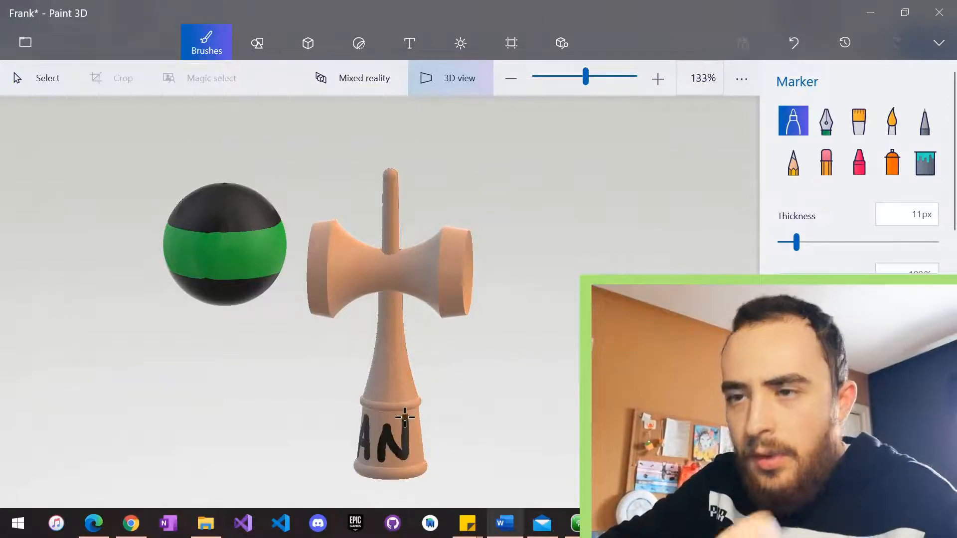
Add the name's last letter in black on the handle's base and return to the front view.
right_drag(406, 418, 247, 419)
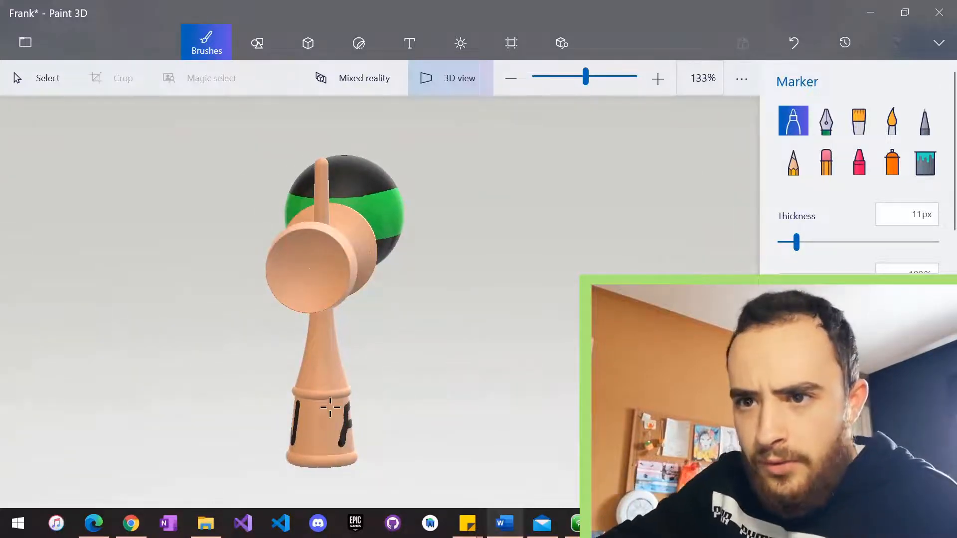
mouse_move(306, 408)
mouse_down()
mouse_move(301, 446)
mouse_move(324, 410)
mouse_move(326, 445)
mouse_up()
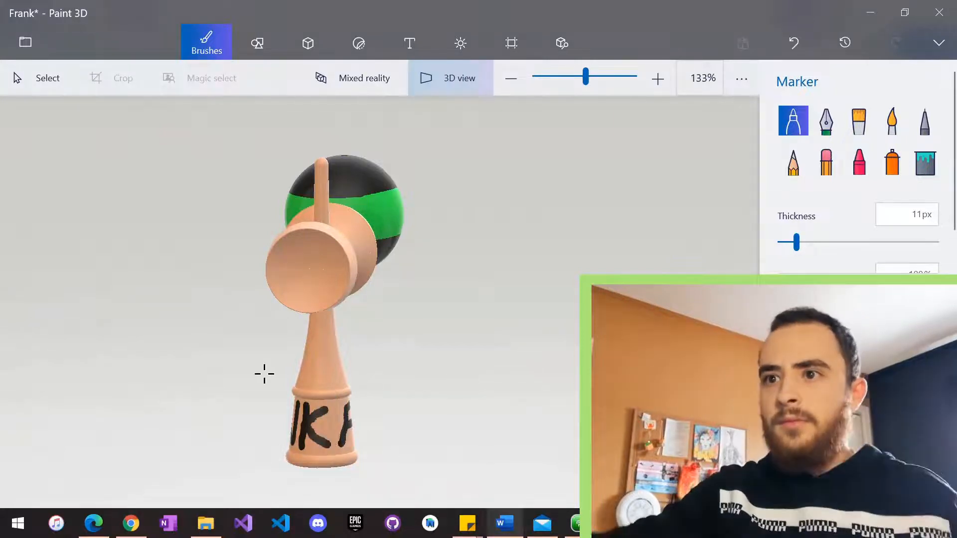
right_drag(263, 374, 262, 373)
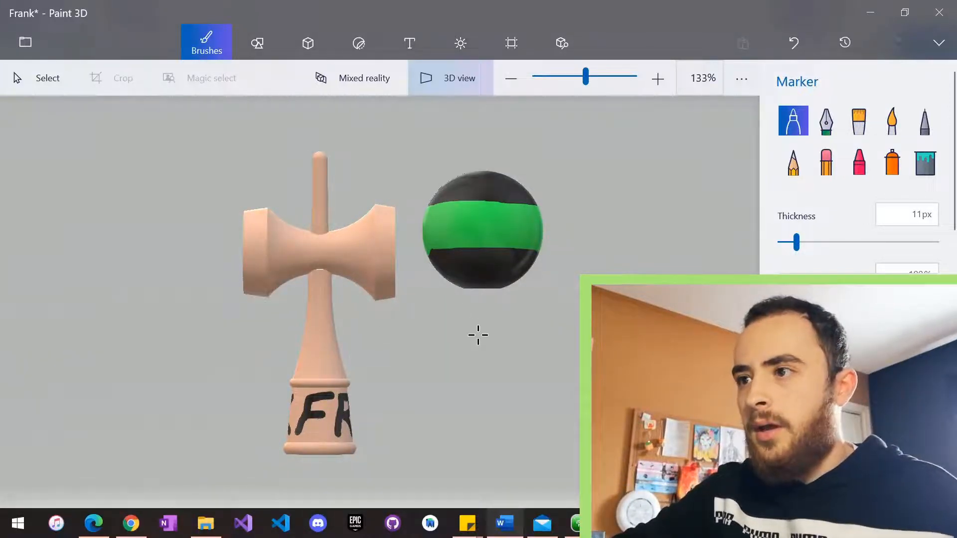
Place a small lightning bolt with no fill and a solid black 10 px outline on the handle just below the cups.
click(264, 26)
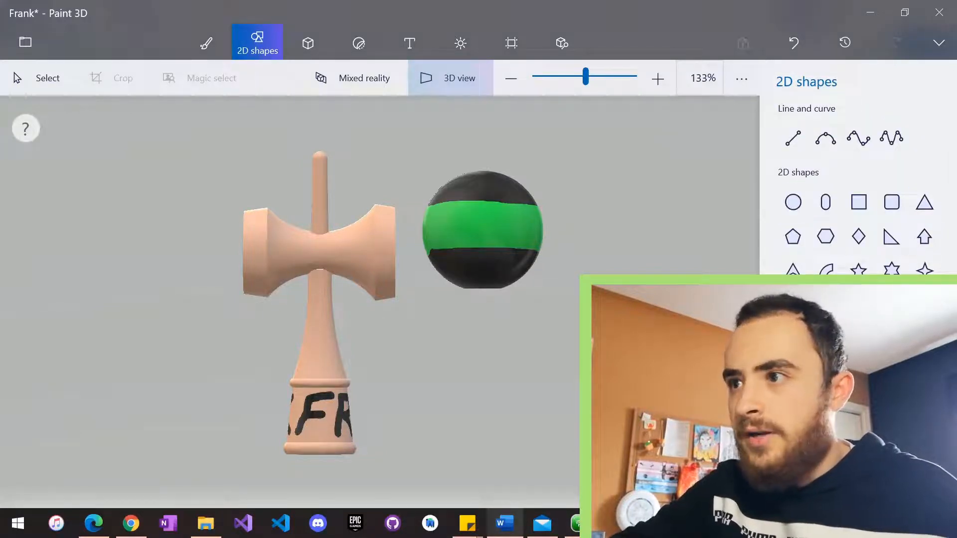
drag(324, 270, 311, 309)
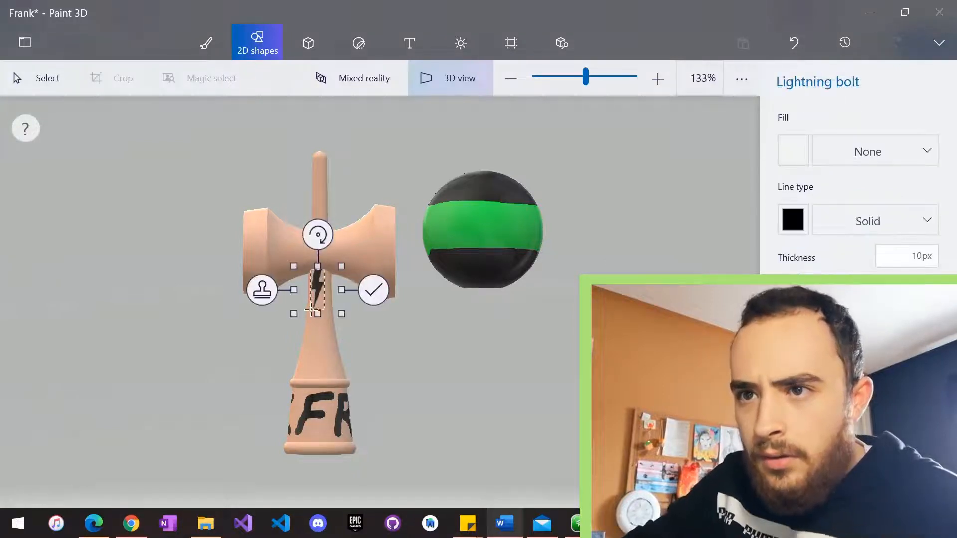
key(Down)
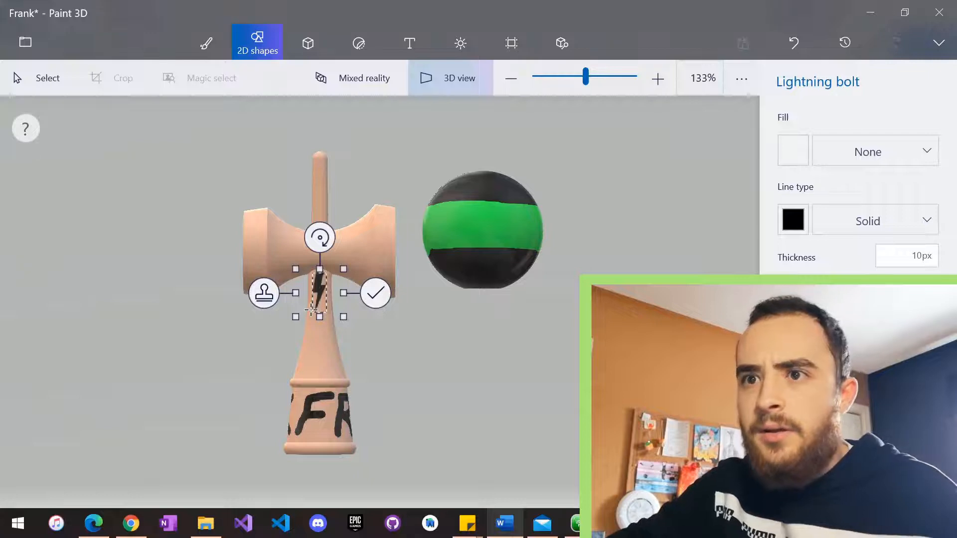
click(380, 290)
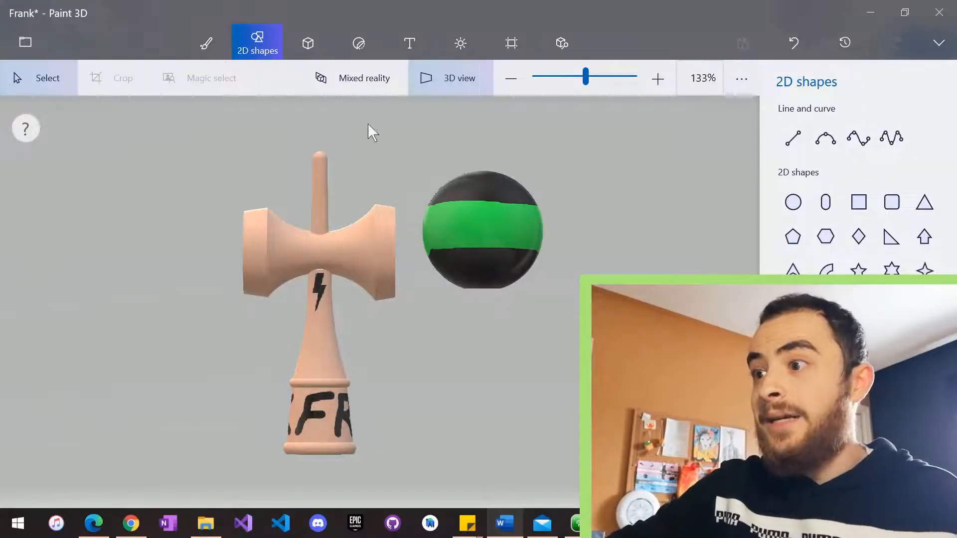
click(409, 43)
click(256, 41)
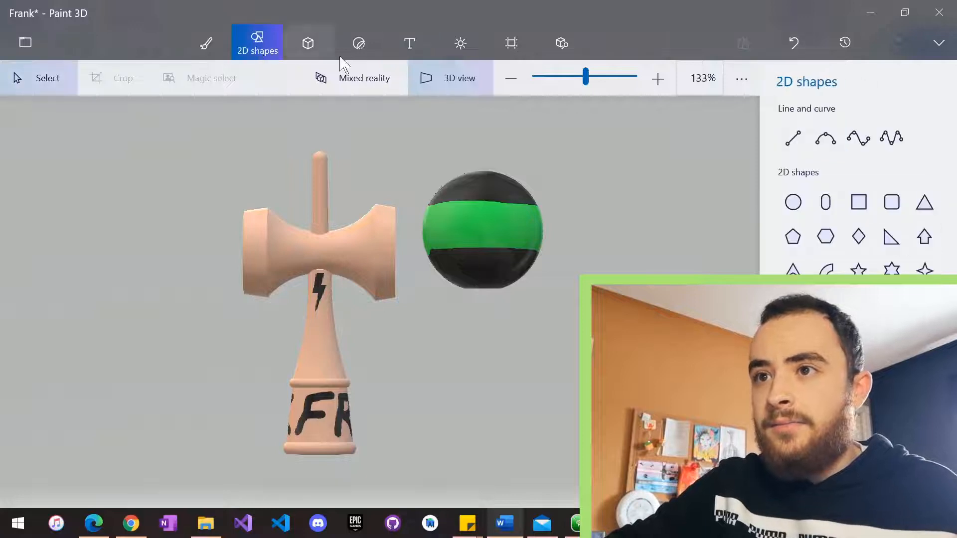
click(433, 88)
click(431, 85)
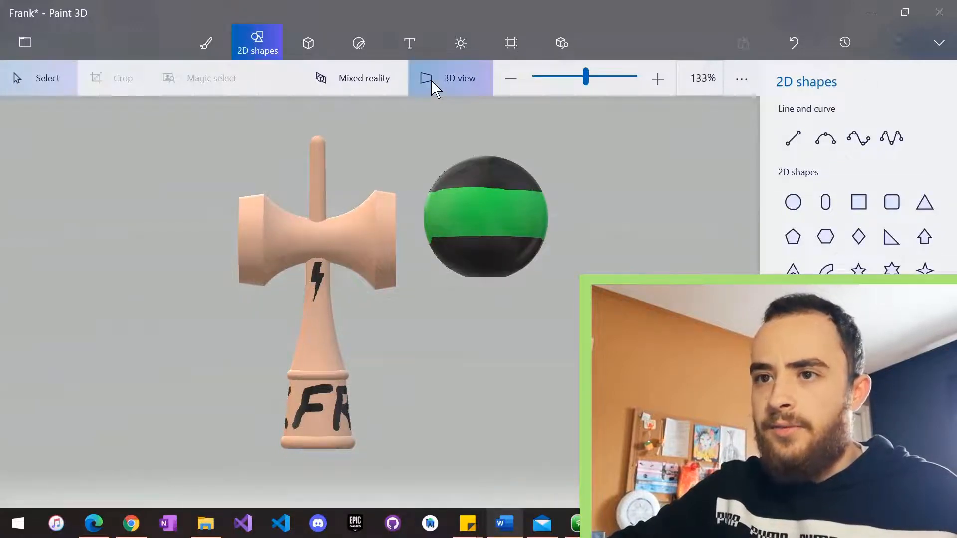
scroll(436, 287, up, 4)
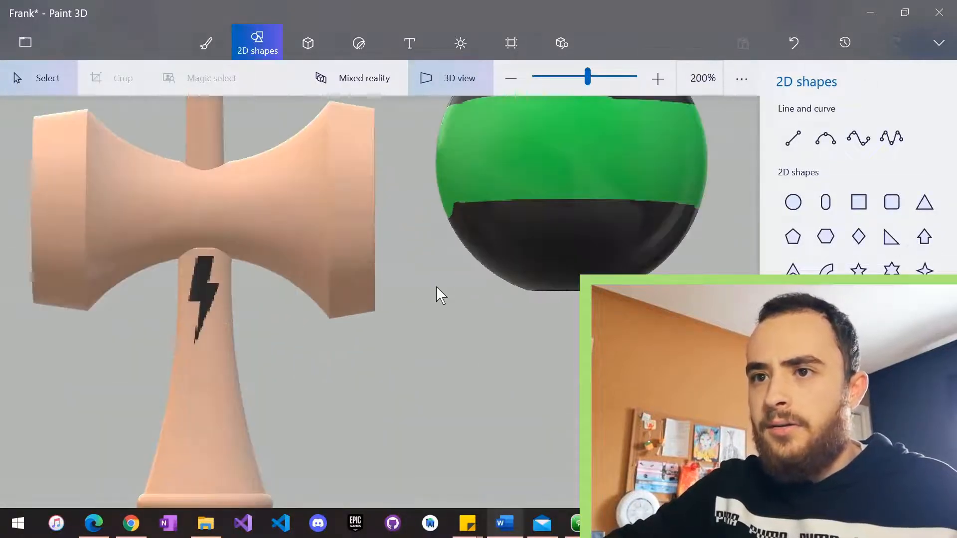
scroll(436, 287, down, 5)
right_drag(436, 287, 436, 287)
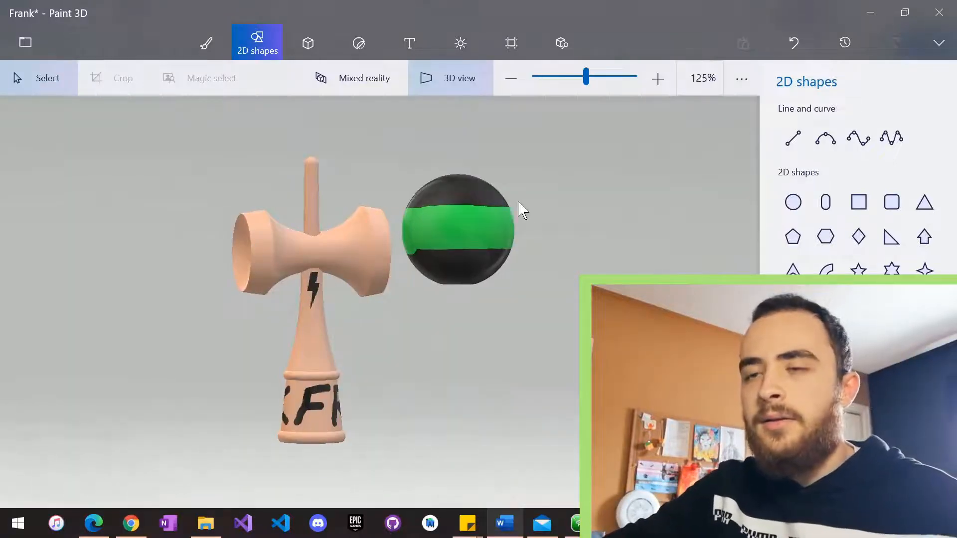
Move the striped ball onto the top of the kendama, centred above the cups, and check its placement in 3D.
click(456, 86)
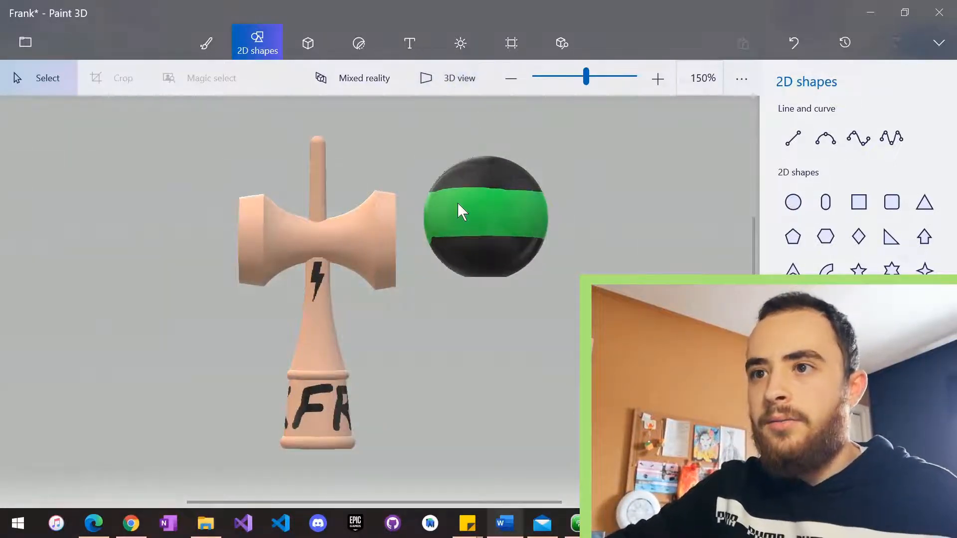
click(457, 203)
drag(482, 227, 317, 174)
click(466, 80)
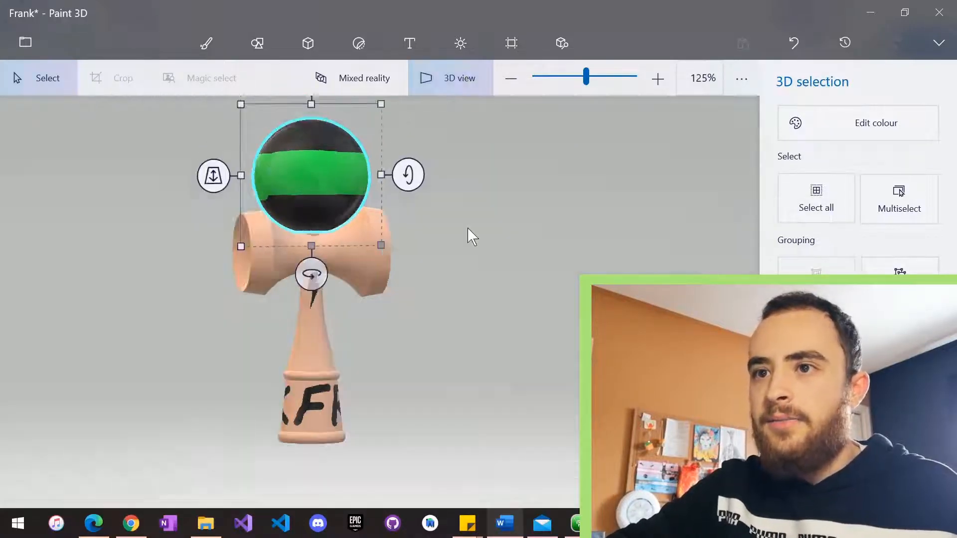
click(470, 269)
right_drag(467, 261, 466, 261)
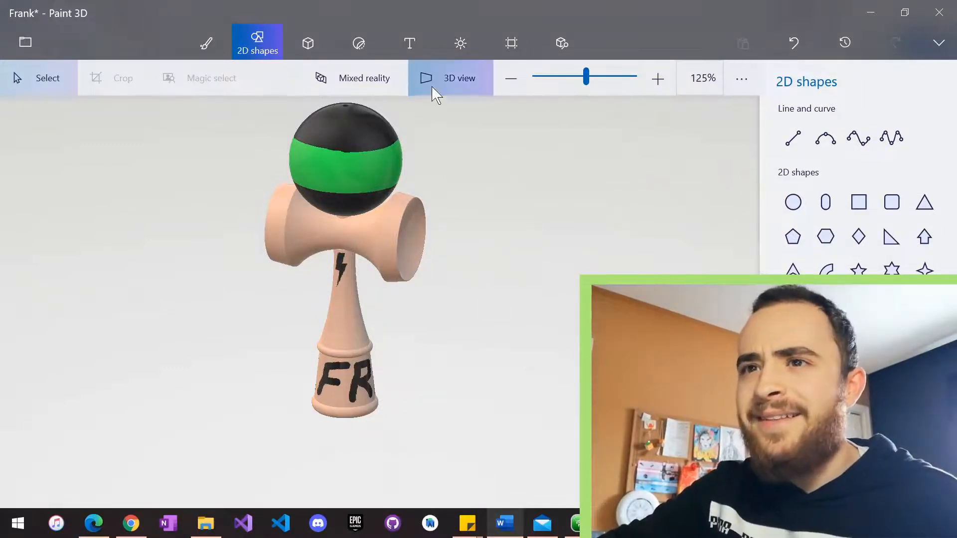
Spray the right half of the kendama's cup piece green with the Spray can at 75 px.
click(219, 42)
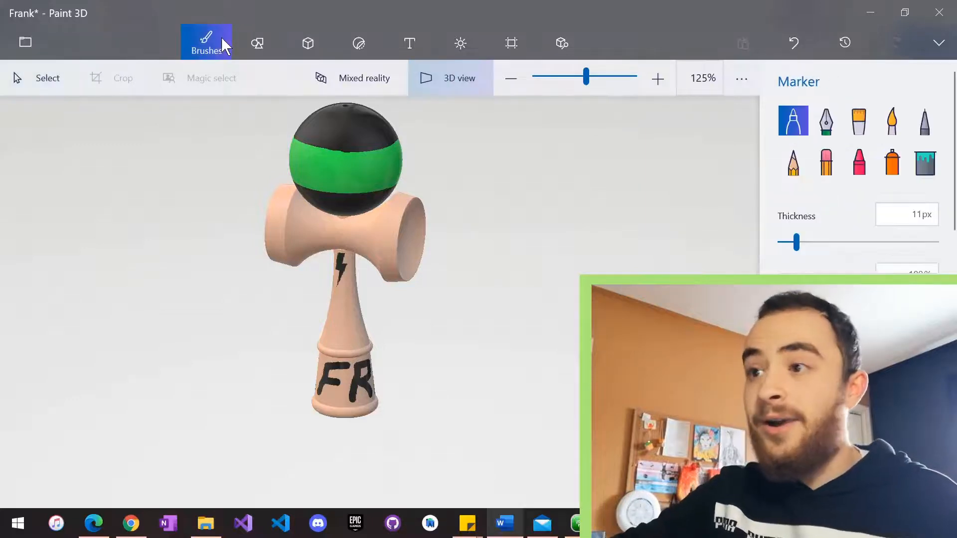
click(892, 163)
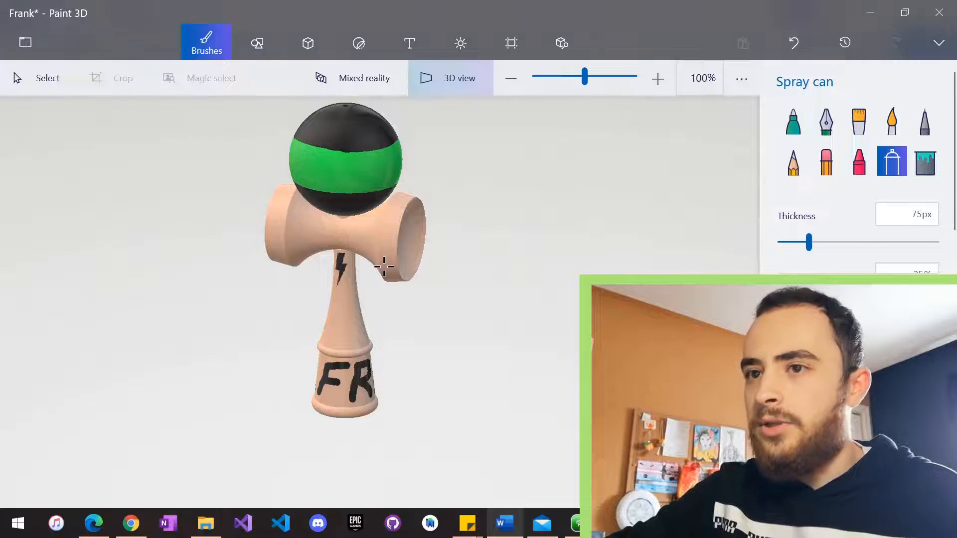
scroll(383, 267, down, 2)
scroll(383, 267, up, 3)
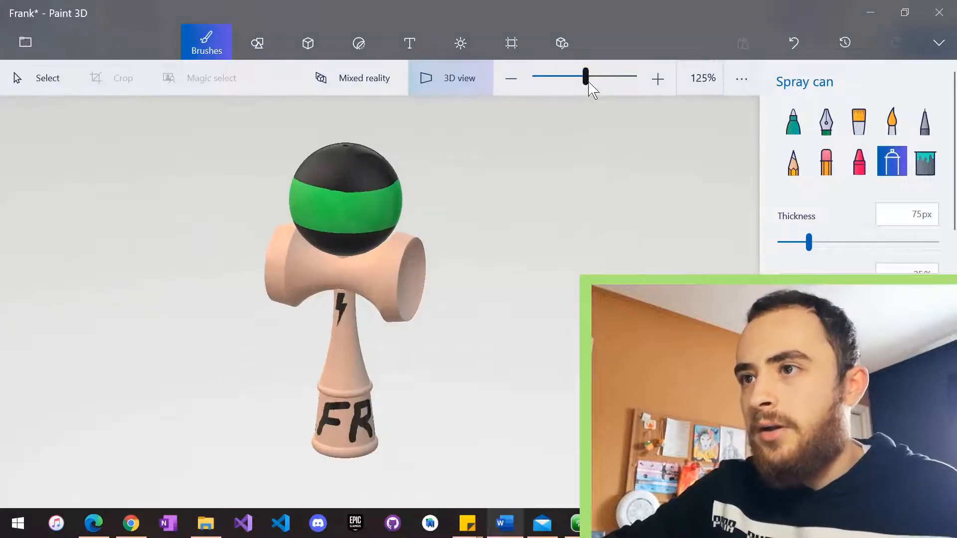
scroll(593, 88, up, 1)
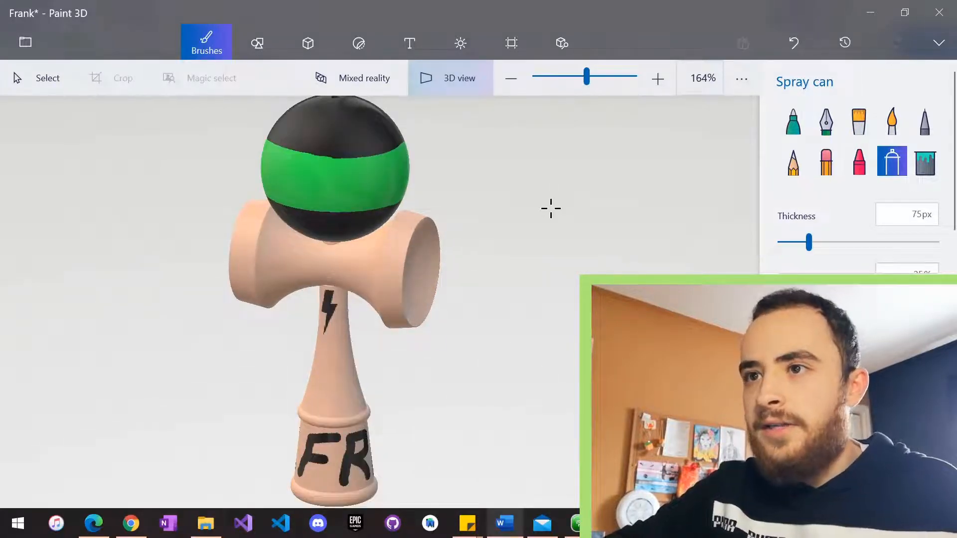
right_drag(551, 208, 557, 203)
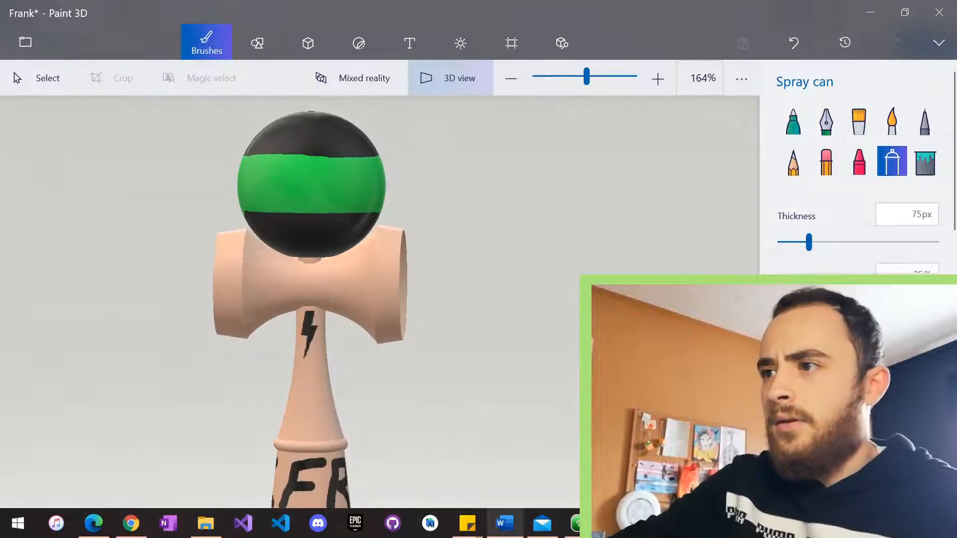
click(863, 169)
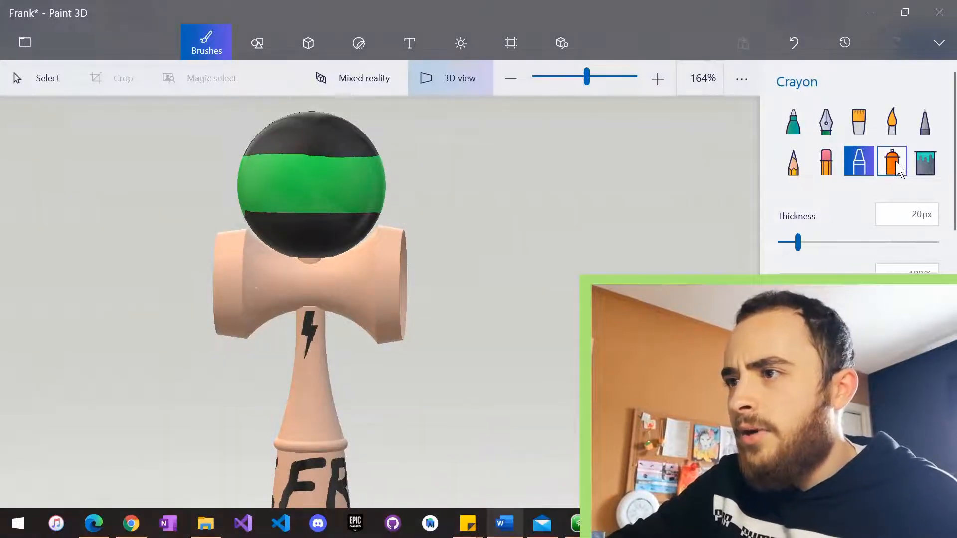
click(896, 164)
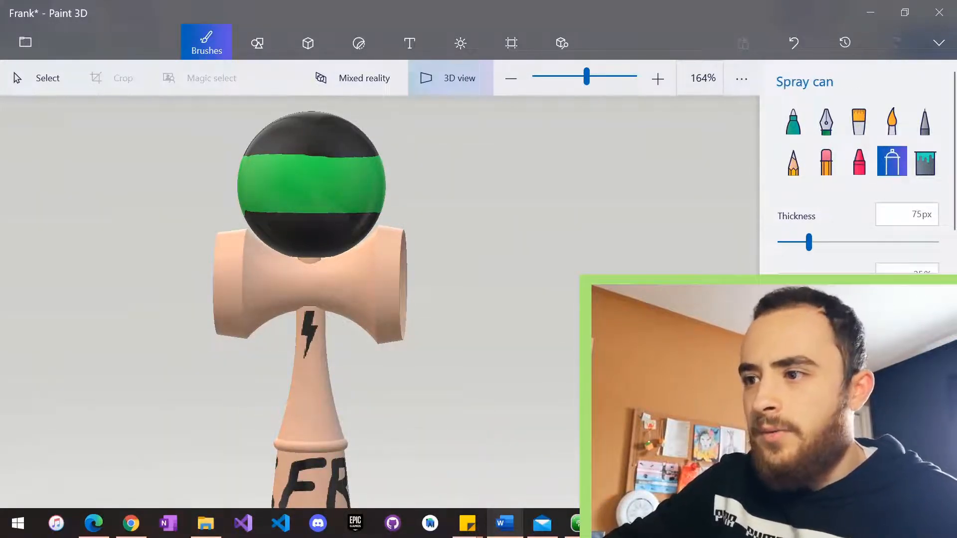
drag(380, 269, 368, 267)
click(380, 328)
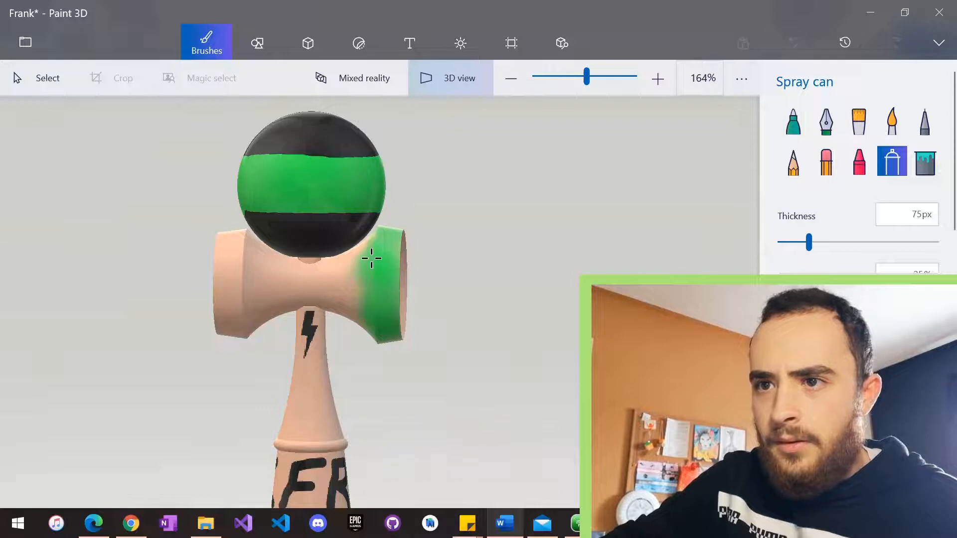
mouse_move(363, 251)
mouse_down()
mouse_move(335, 275)
mouse_move(329, 260)
mouse_up()
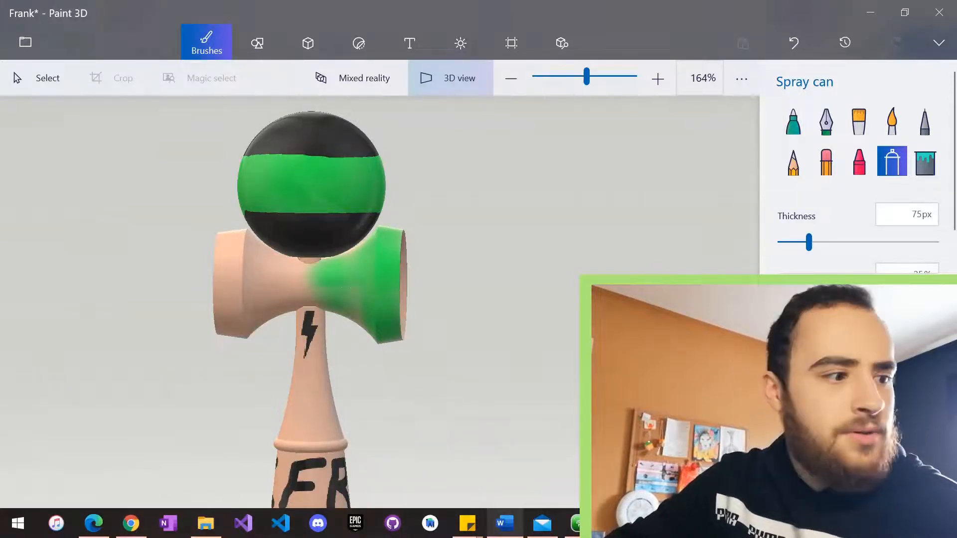
Create a custom dark green and spray the left half of the cup piece with it, blending towards the middle.
click(842, 366)
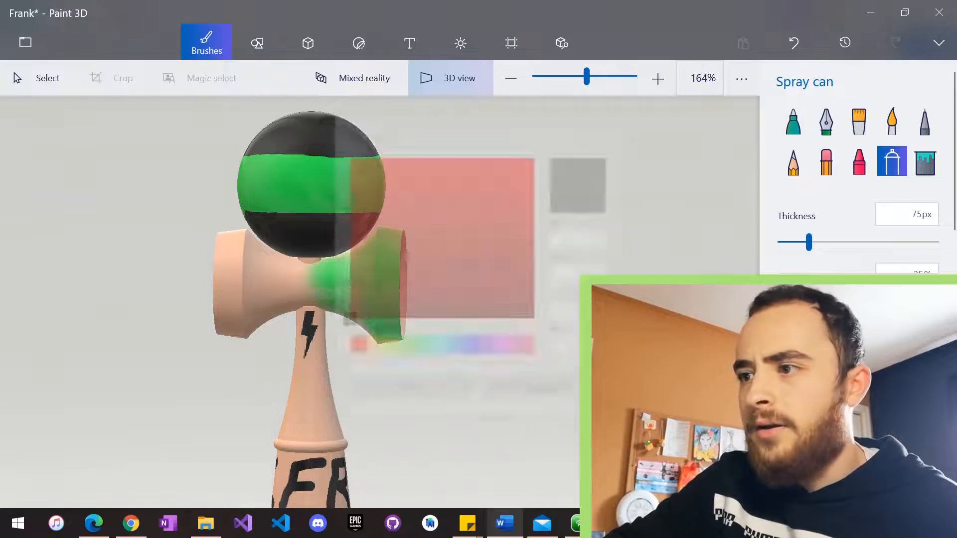
click(393, 360)
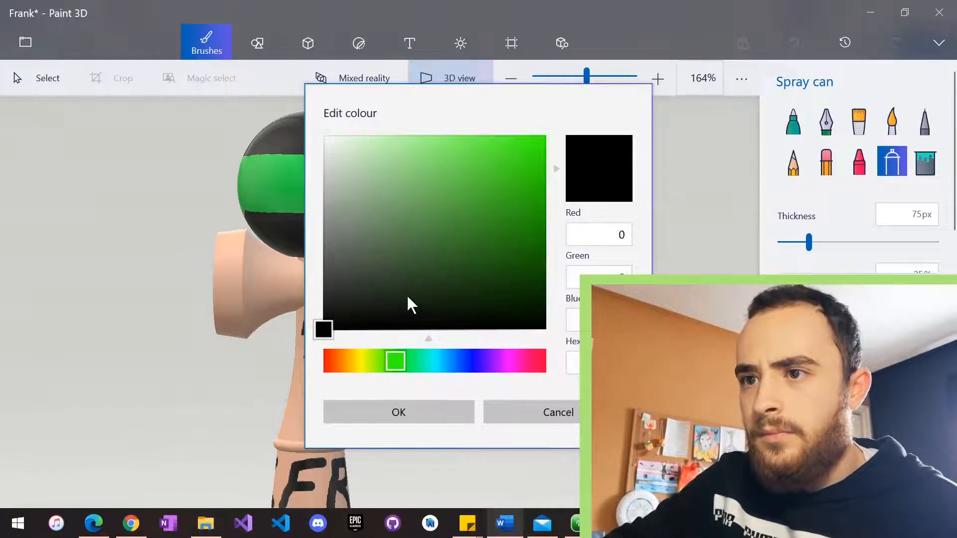
drag(420, 296, 495, 286)
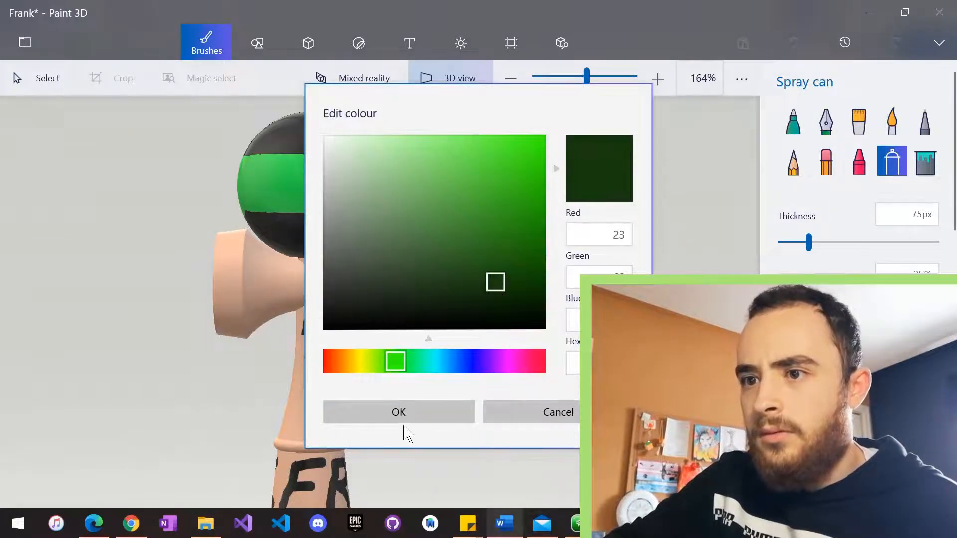
click(399, 412)
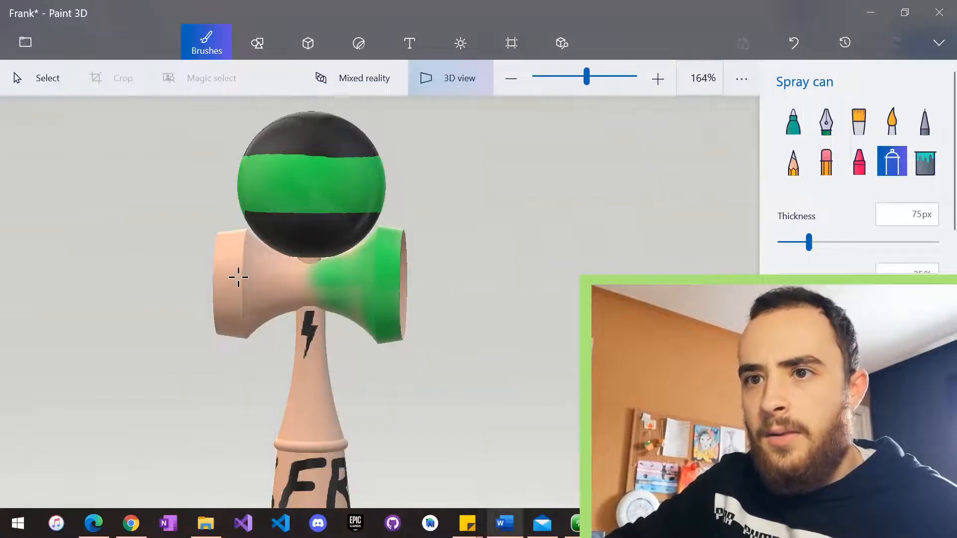
mouse_move(237, 273)
mouse_down()
mouse_move(231, 203)
mouse_move(230, 314)
mouse_move(242, 330)
mouse_move(254, 269)
mouse_move(292, 307)
mouse_move(247, 240)
mouse_up()
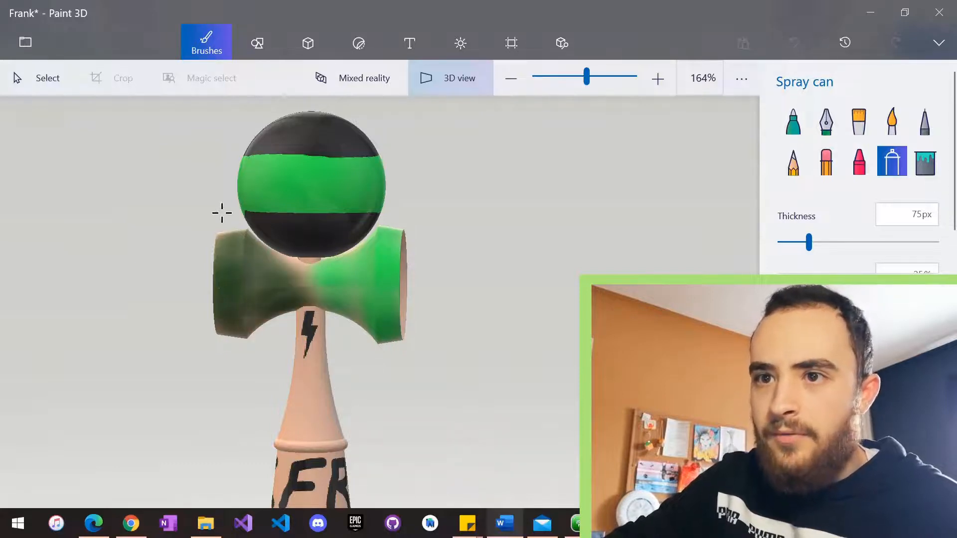
drag(231, 289, 228, 290)
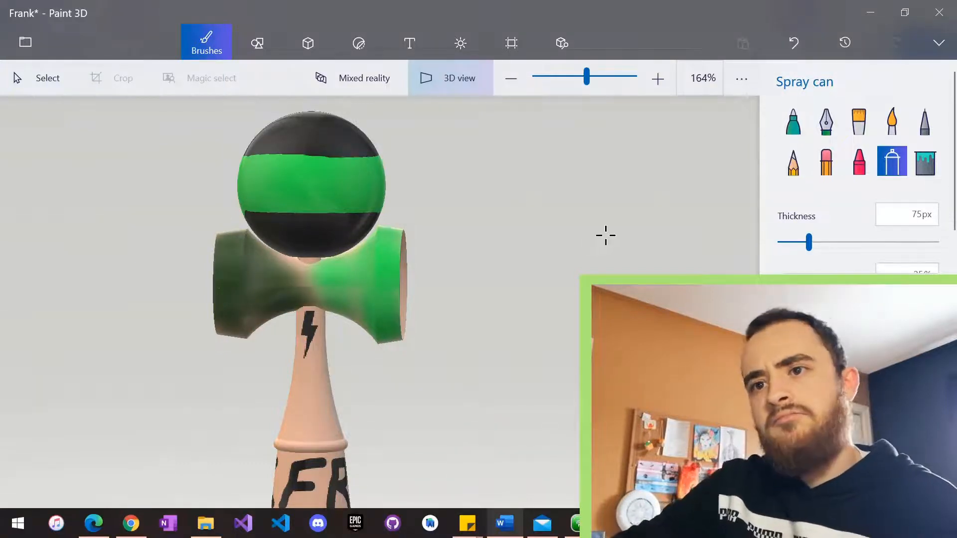
mouse_move(303, 285)
mouse_down()
mouse_move(299, 294)
mouse_move(242, 245)
mouse_move(228, 301)
mouse_up()
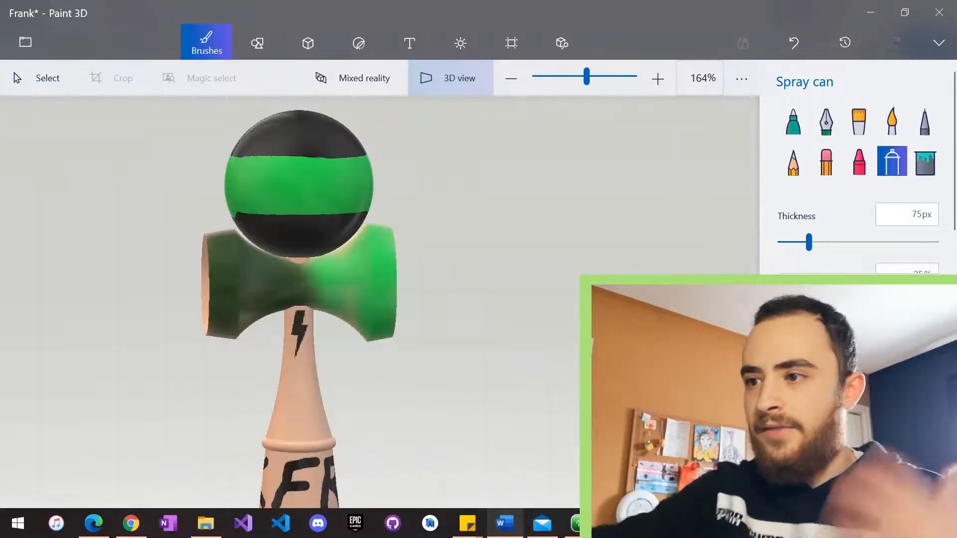
Draw black zigzag lines and a vertical stripe across the green cup piece with the Marker at 11 px.
click(793, 122)
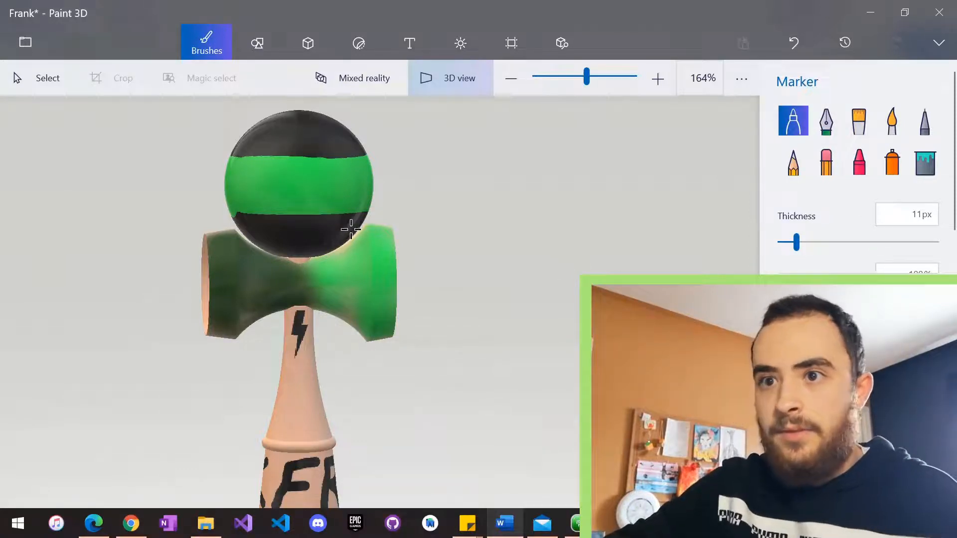
mouse_move(224, 243)
mouse_down()
mouse_move(236, 289)
mouse_move(256, 292)
mouse_move(284, 265)
mouse_move(328, 252)
mouse_move(382, 339)
mouse_up()
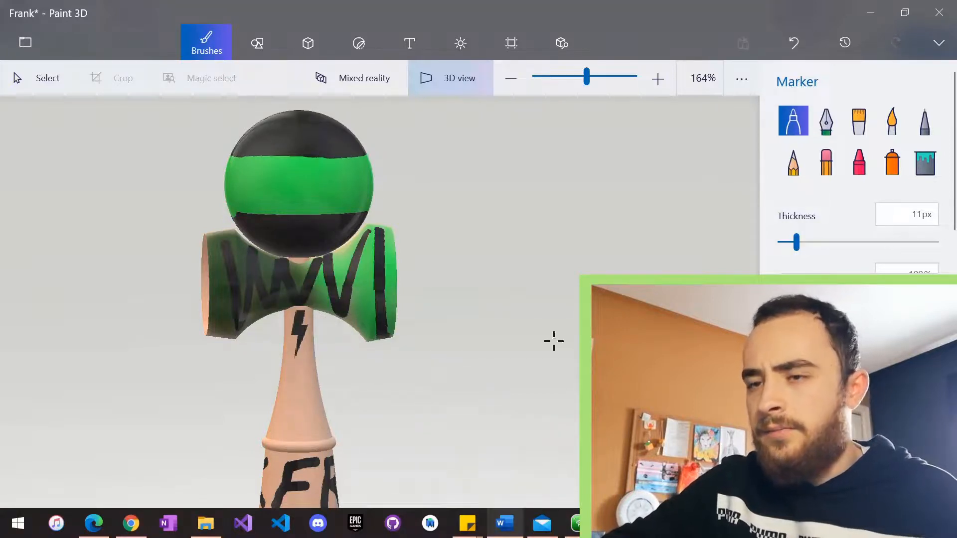
scroll(405, 292, up, 5)
scroll(405, 293, down, 6)
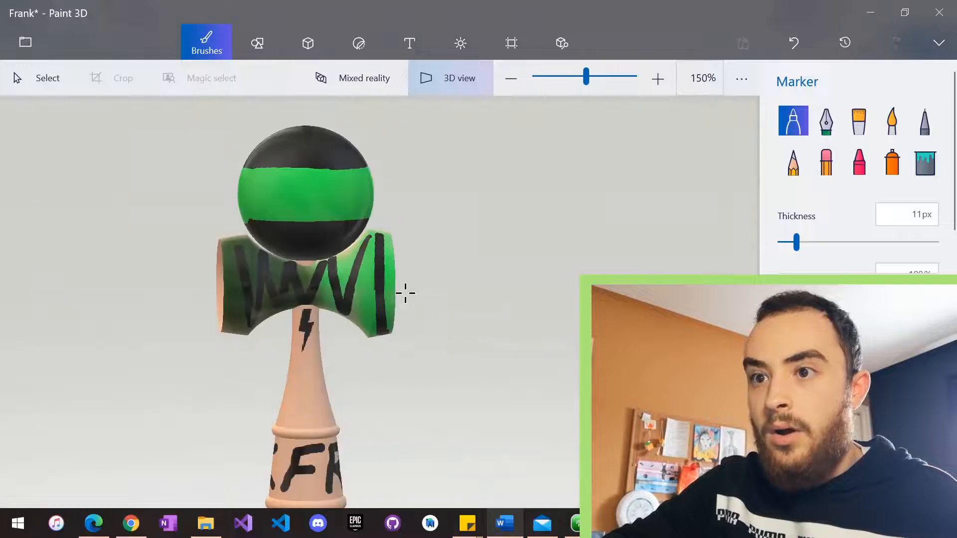
Colour the centre of the right cup's round face yellow with the Crayon at 20 px.
scroll(405, 293, up, 4)
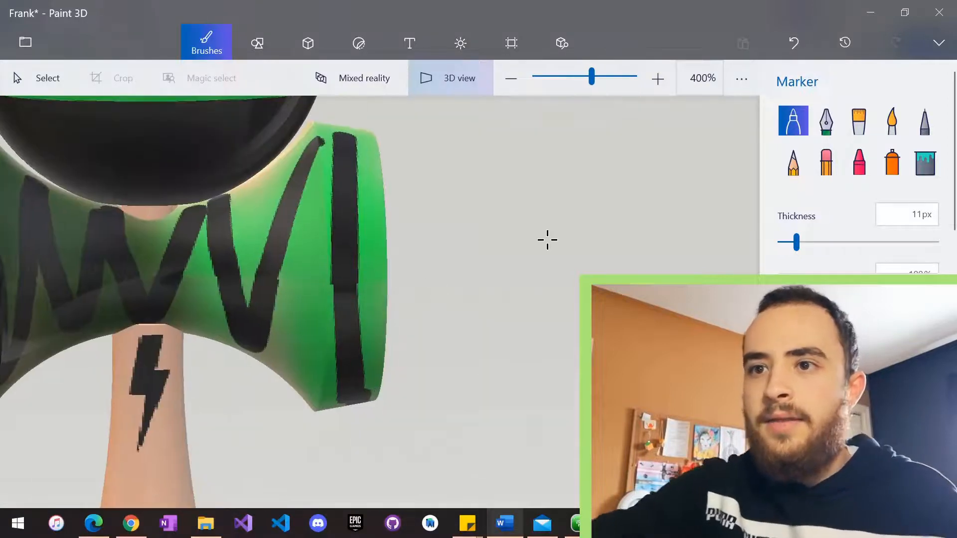
right_drag(547, 240, 398, 239)
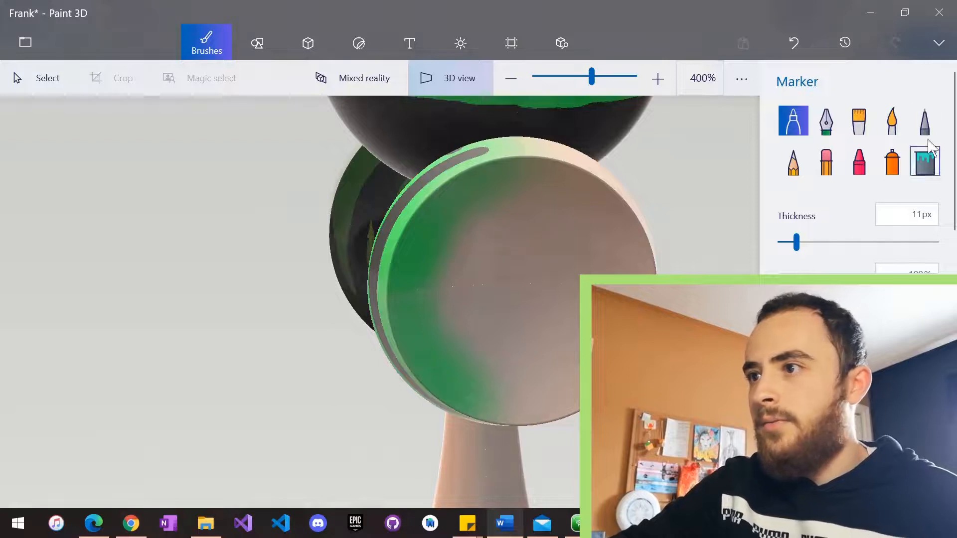
click(858, 161)
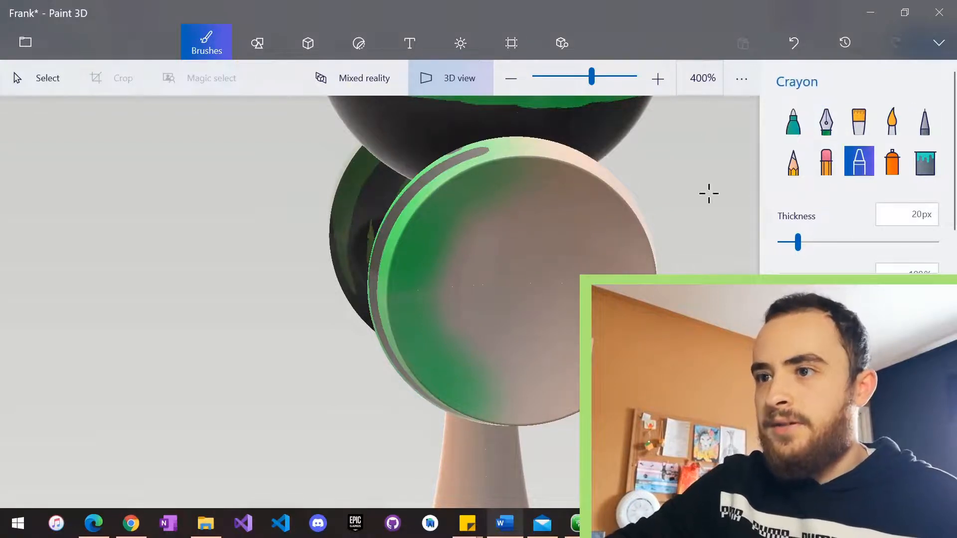
mouse_move(547, 194)
mouse_down()
mouse_move(487, 226)
mouse_move(531, 343)
mouse_move(505, 280)
mouse_move(465, 260)
mouse_up()
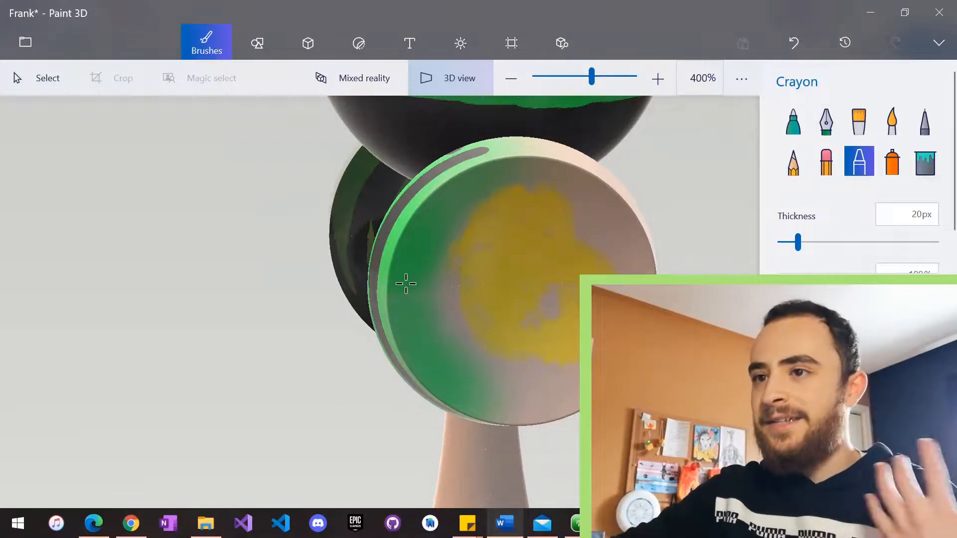
scroll(406, 283, down, 2)
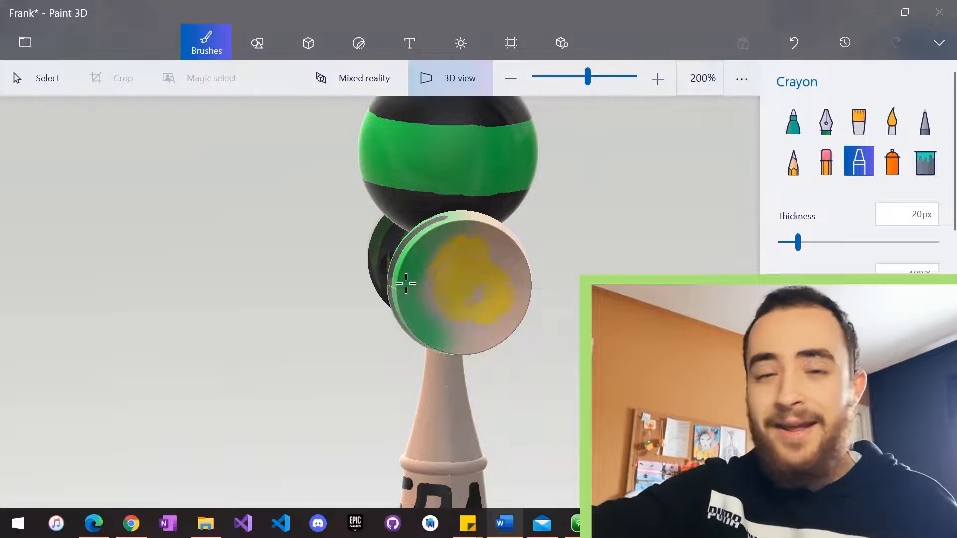
right_drag(405, 283, 580, 284)
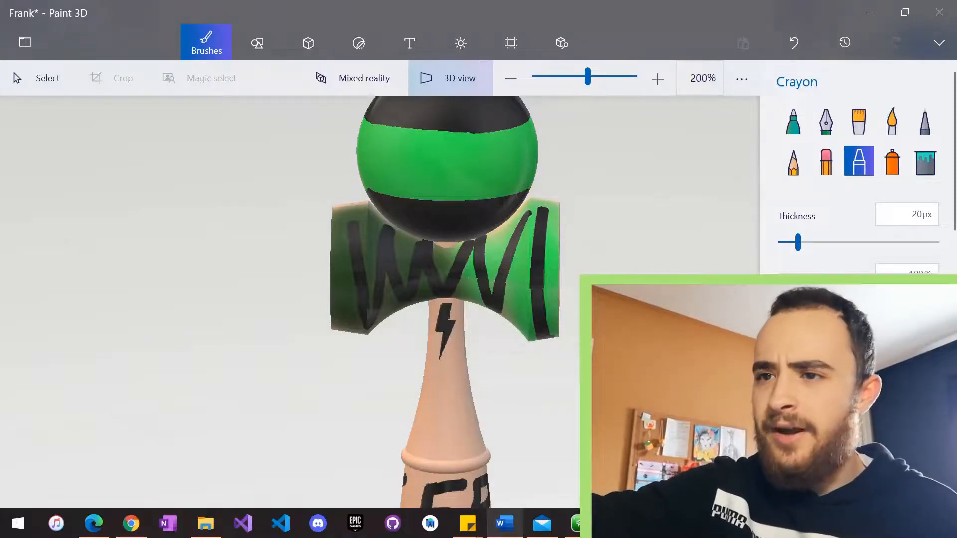
middle_drag(460, 267, 486, 264)
scroll(486, 264, down, 2)
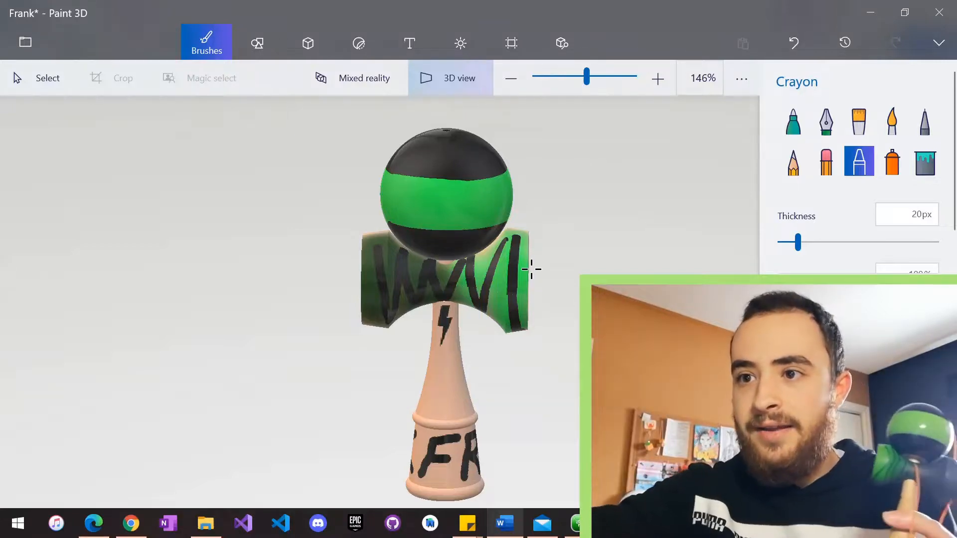
right_drag(531, 269, 512, 254)
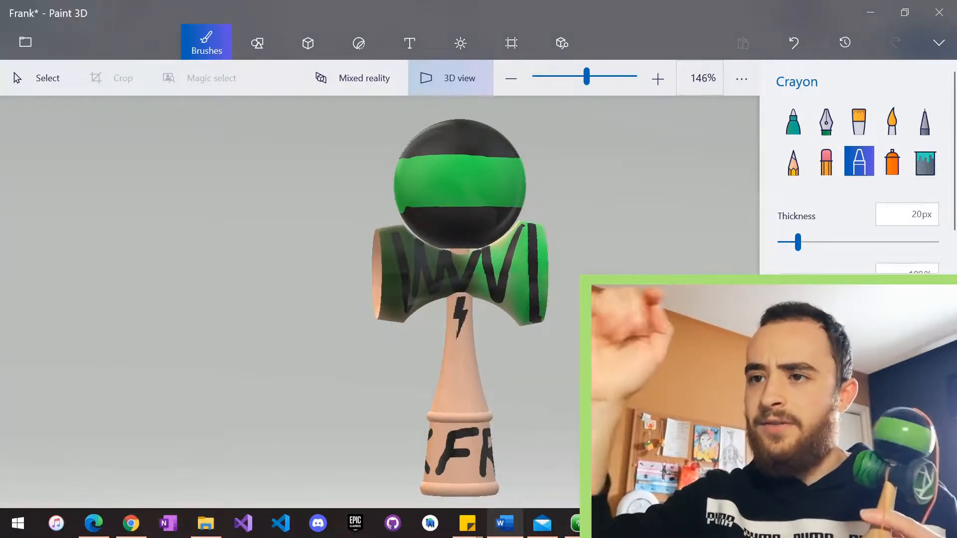